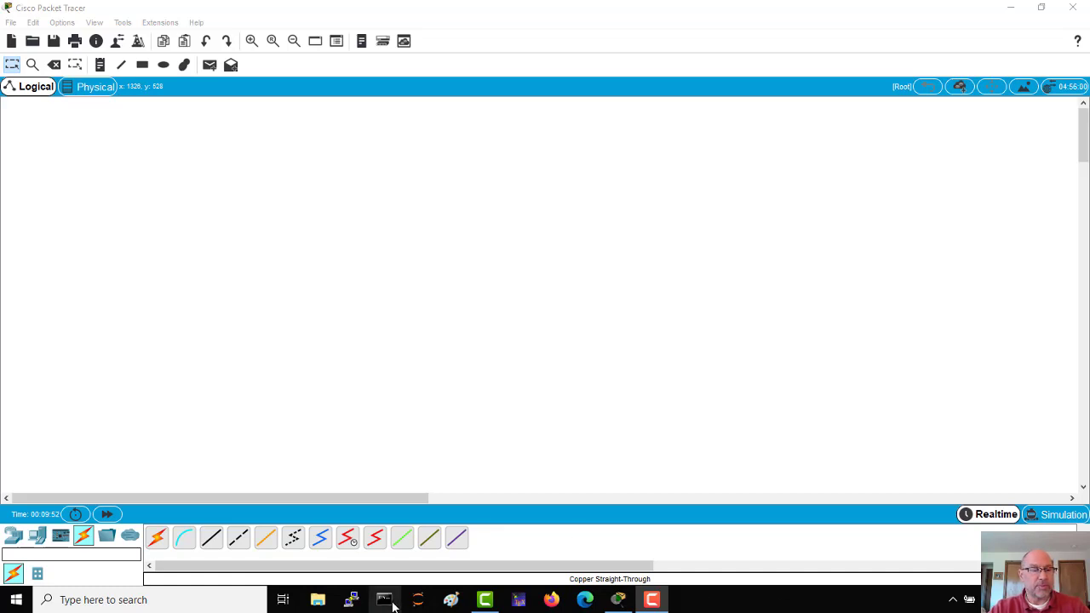
Drop a 2960-24TT switch at the centre and three PC-PTs (PC0, PC1, PC2) spread below it.
left_click(13, 538)
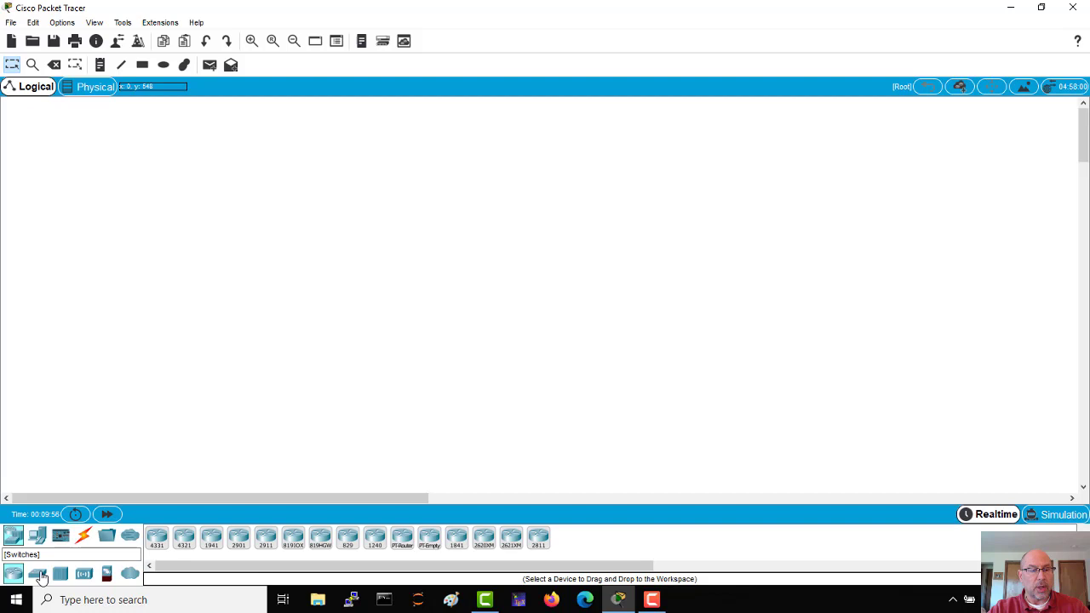
left_click_drag(38, 582, 545, 293)
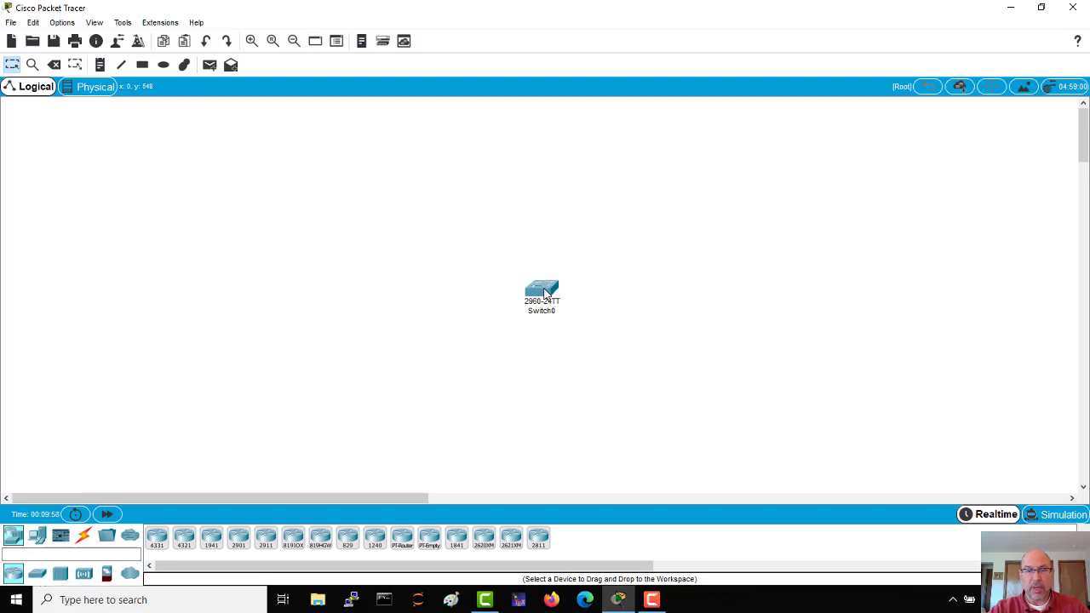
left_click(37, 535)
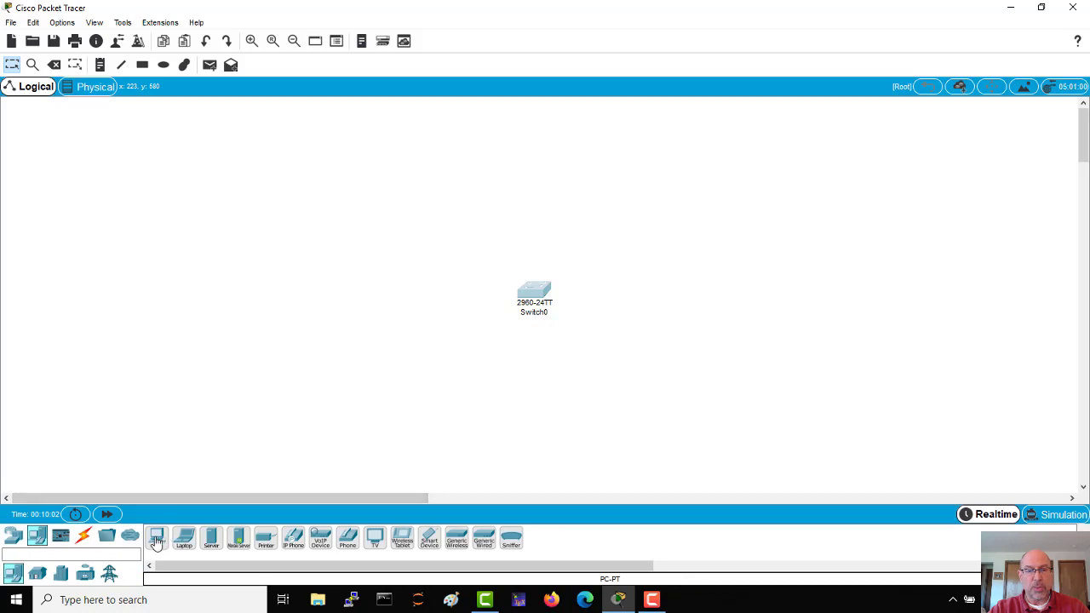
left_click_drag(164, 541, 385, 372)
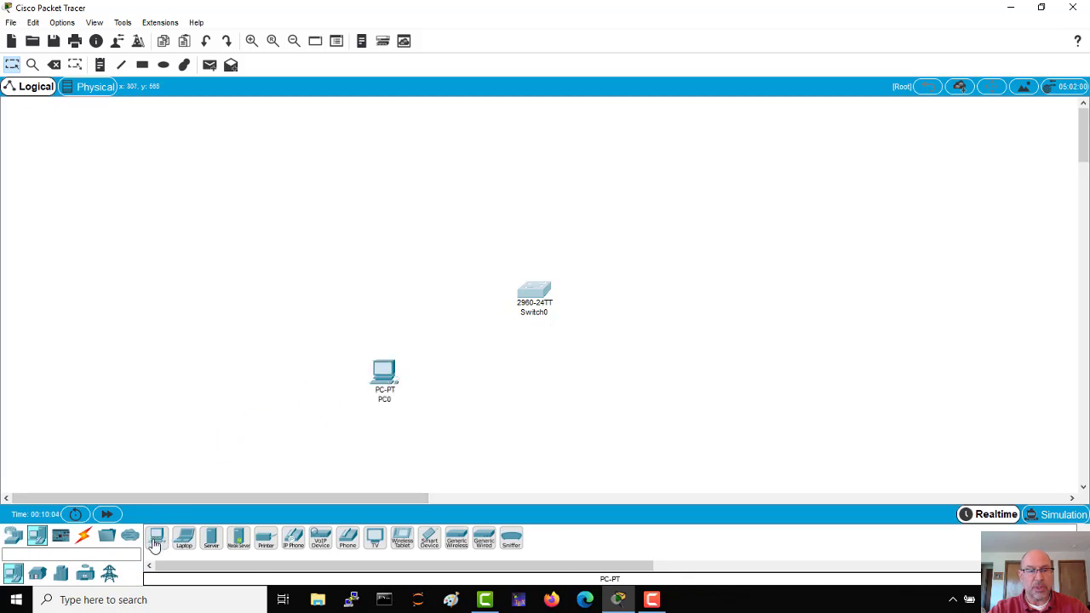
left_click_drag(156, 540, 429, 398)
left_click_drag(156, 538, 674, 383)
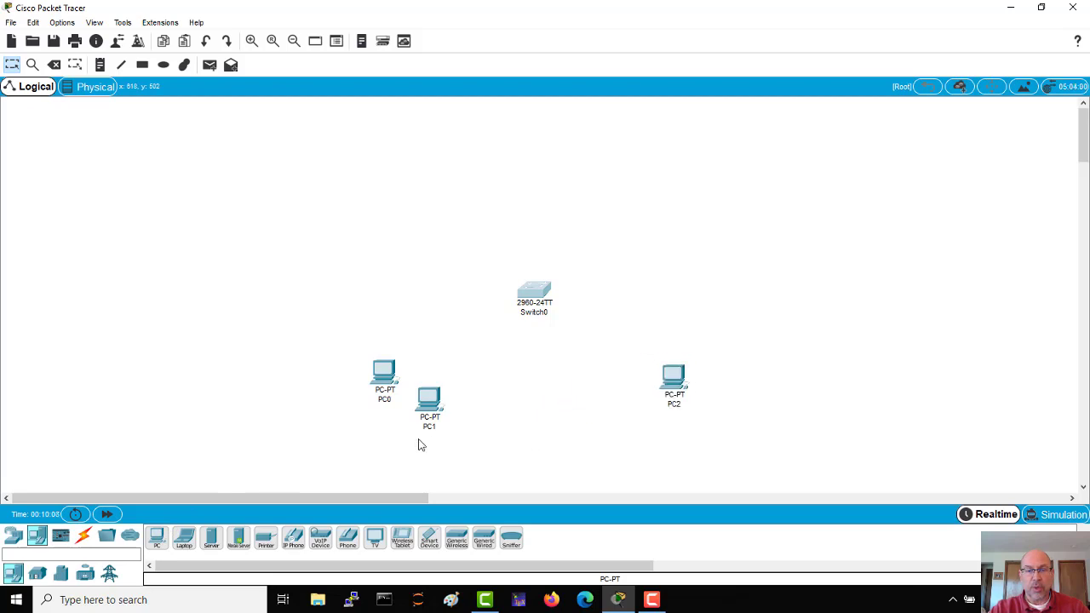
left_click_drag(437, 402, 526, 416)
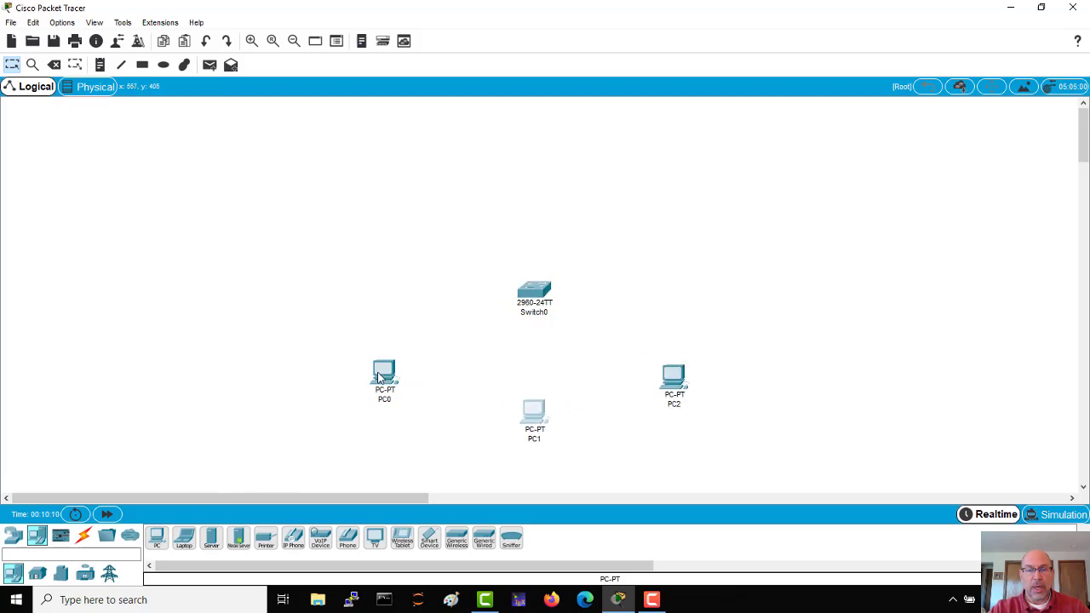
left_click_drag(383, 373, 400, 360)
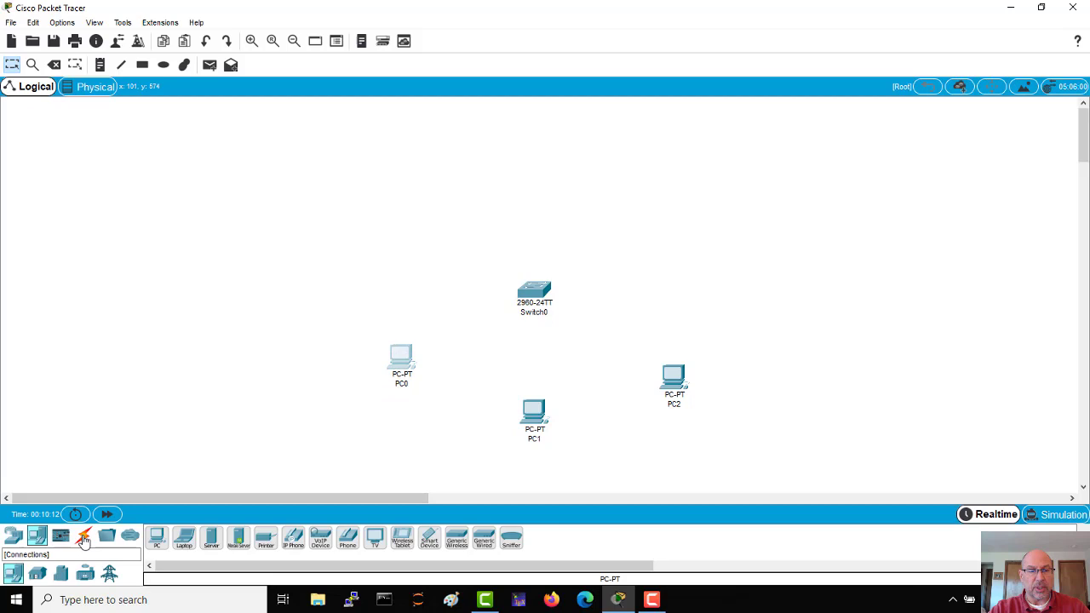
Cable PC0's FastEthernet0 to Switch0 FastEthernet0/1 with a copper straight-through cable.
left_click(84, 535)
left_click(210, 542)
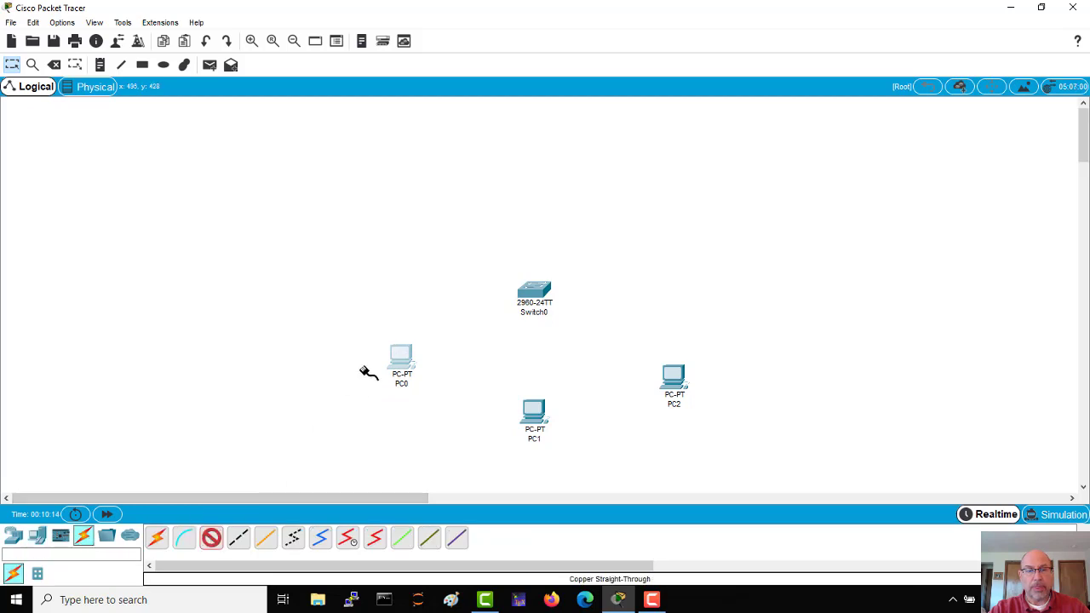
left_click(401, 359)
left_click(434, 406)
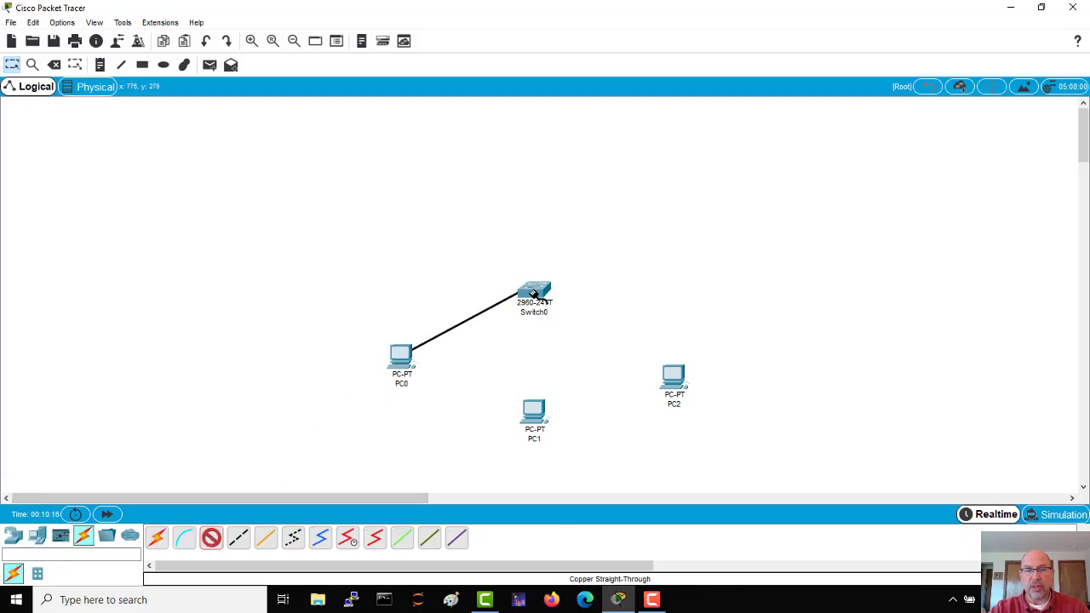
left_click(527, 294)
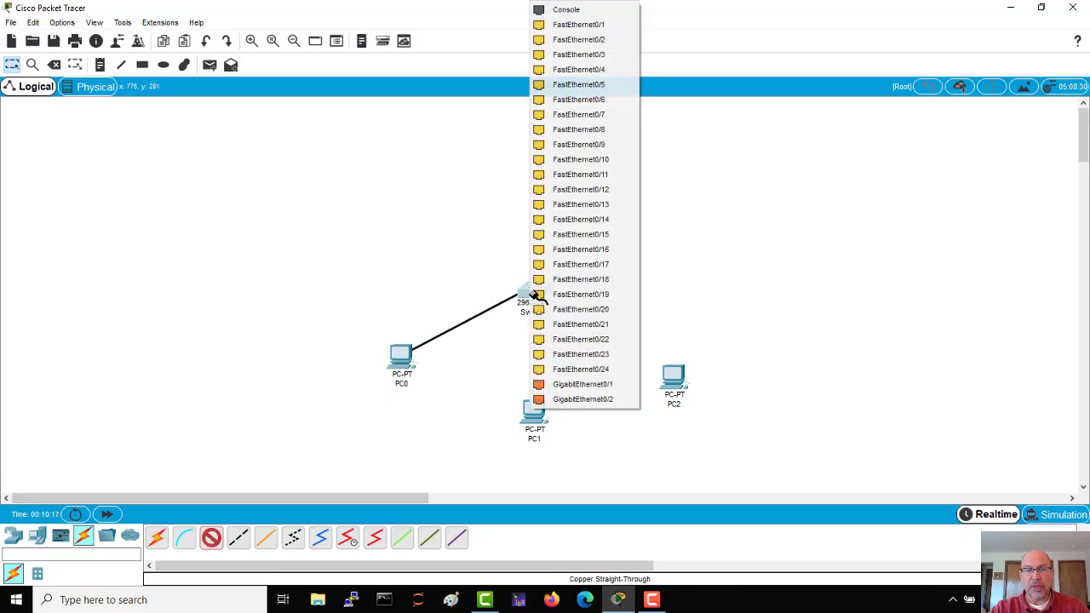
left_click(568, 26)
Cable PC1's FastEthernet0 to Switch0 FastEthernet0/2.
left_click(529, 413)
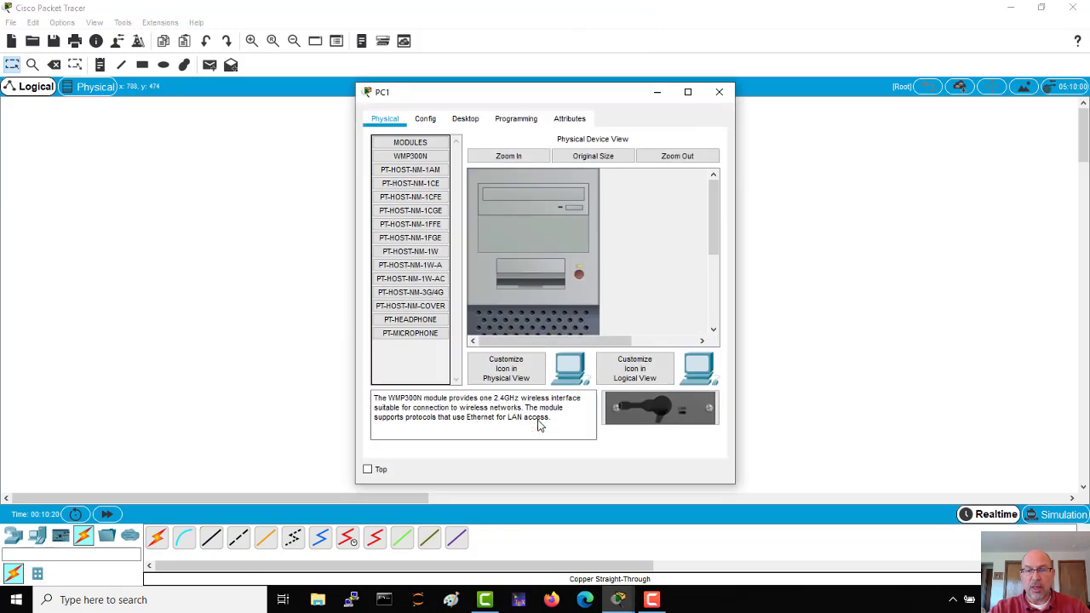
left_click(718, 92)
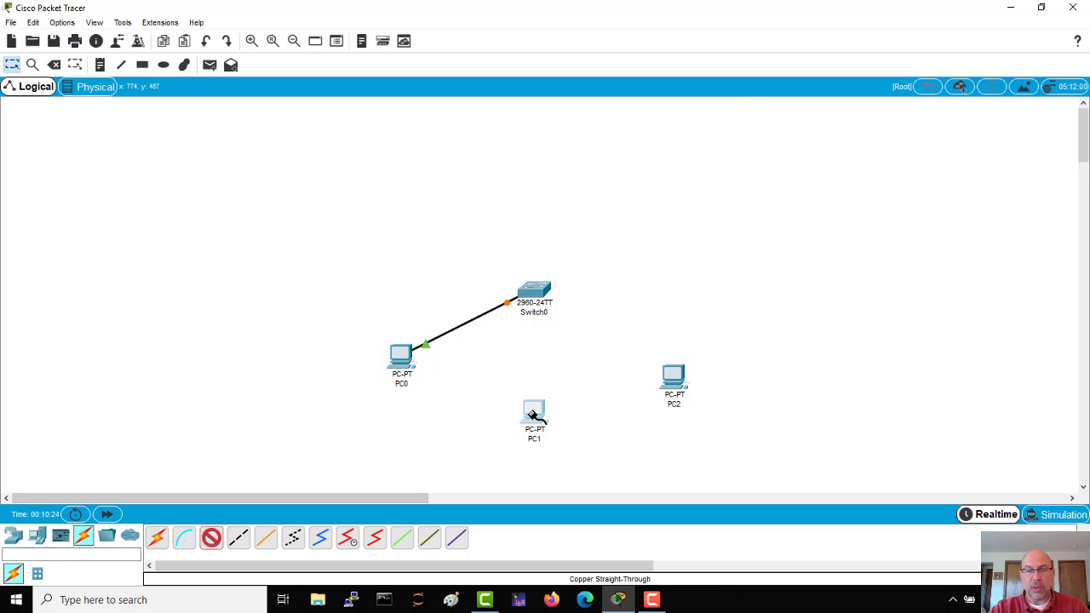
left_click(533, 416)
left_click(557, 462)
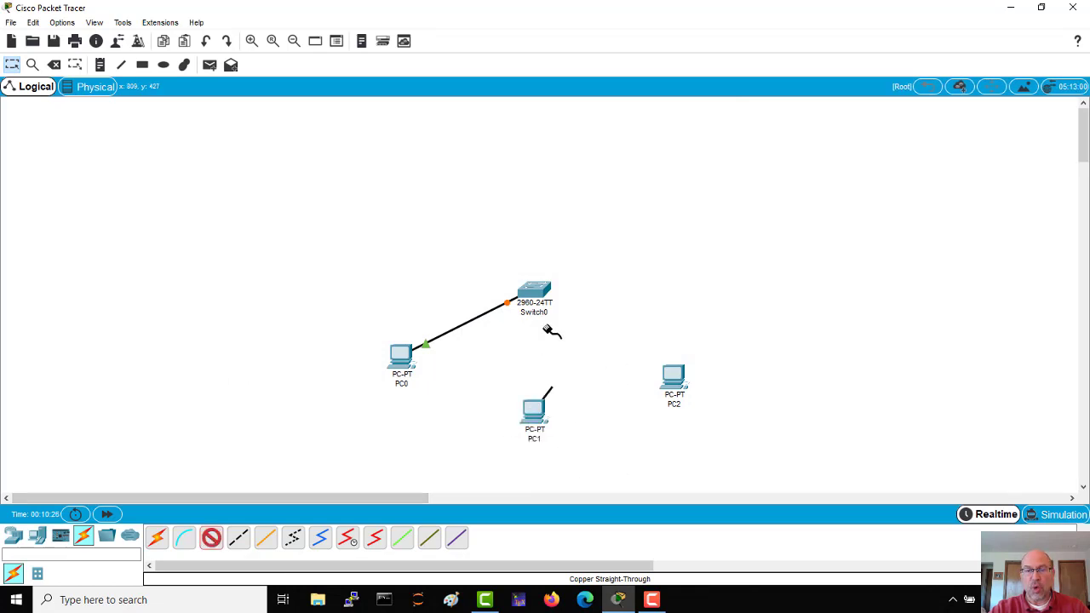
left_click(536, 296)
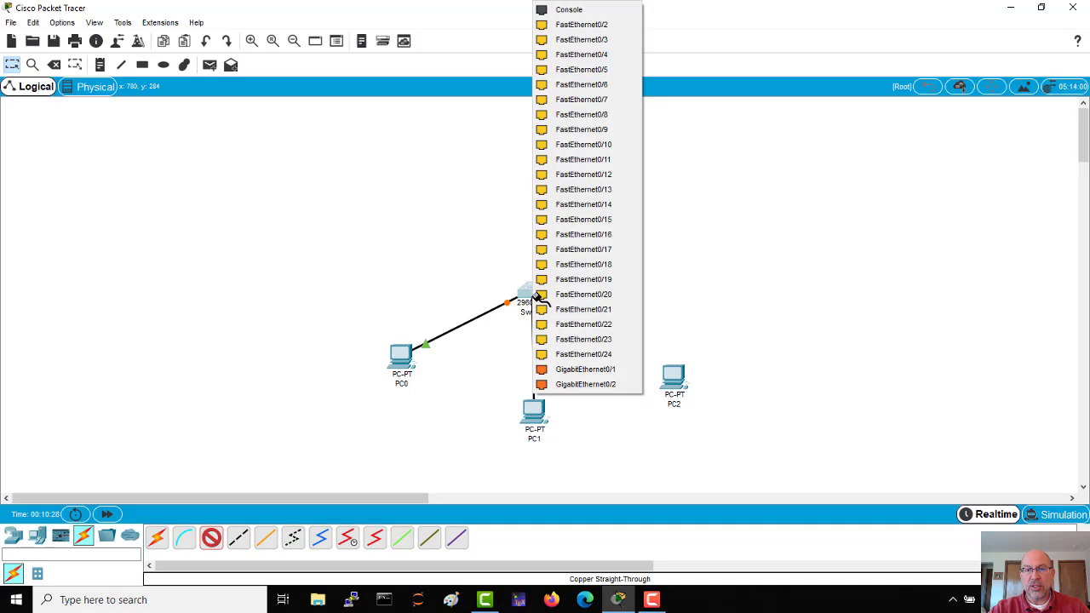
left_click(583, 25)
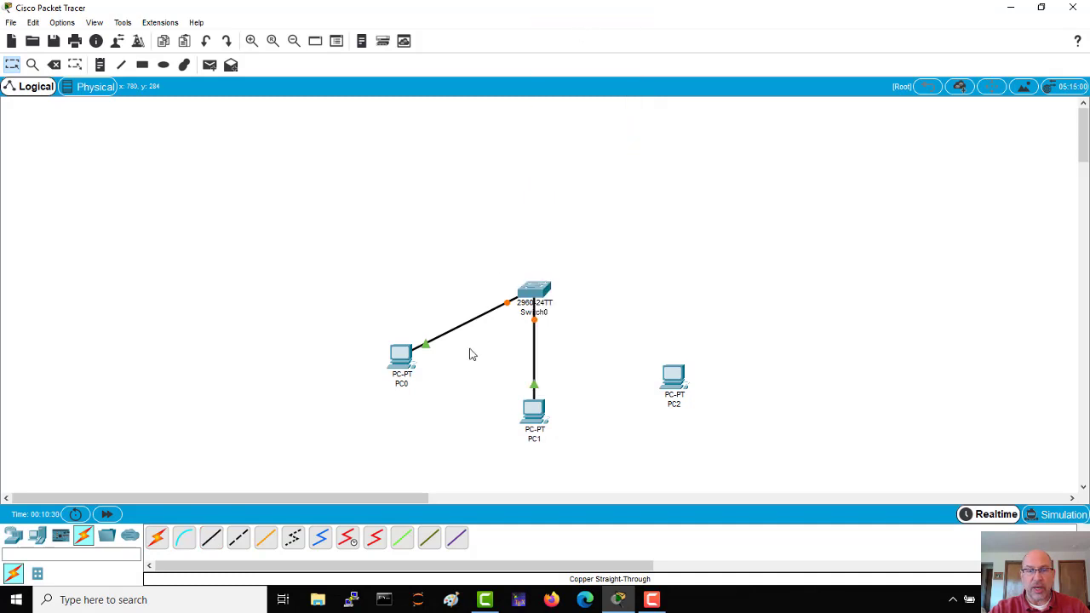
Cable PC2's FastEthernet0 to the next free Switch0 port with a straight-through cable.
left_click(211, 538)
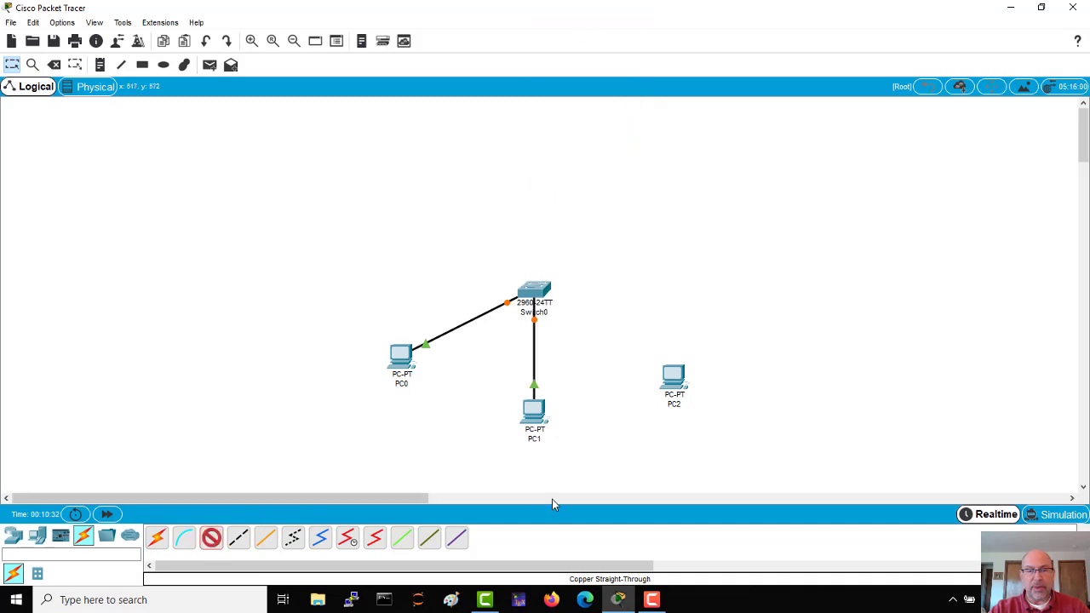
left_click(671, 375)
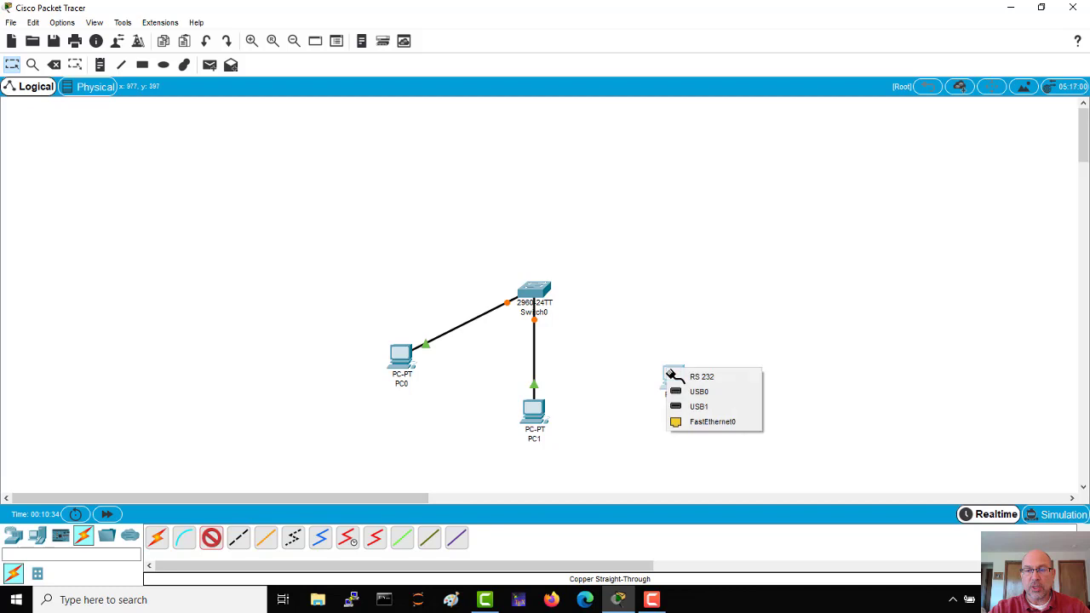
left_click(710, 421)
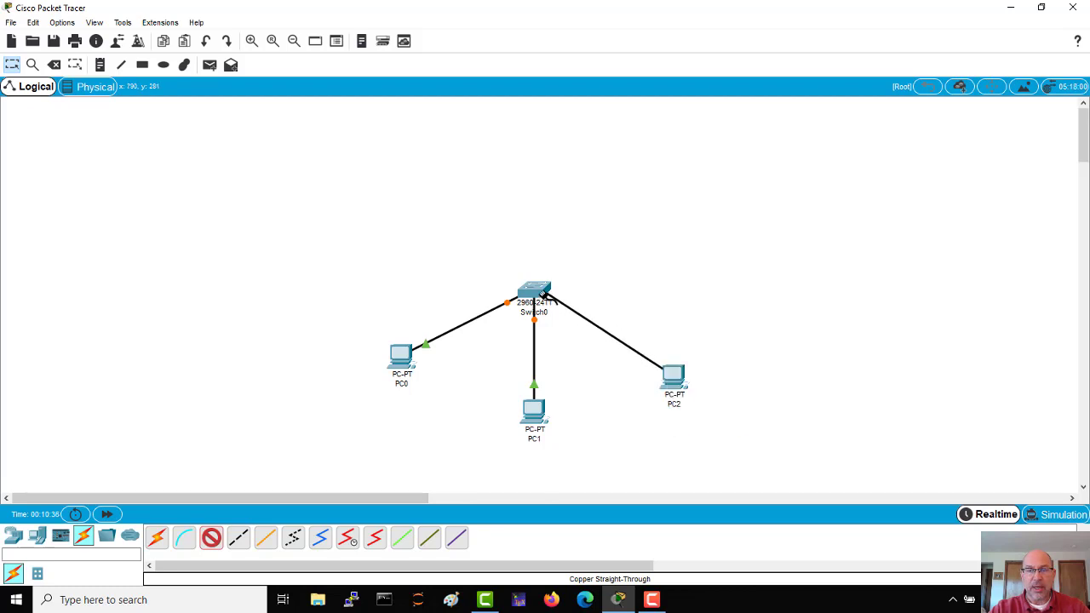
left_click(542, 293)
left_click(608, 31)
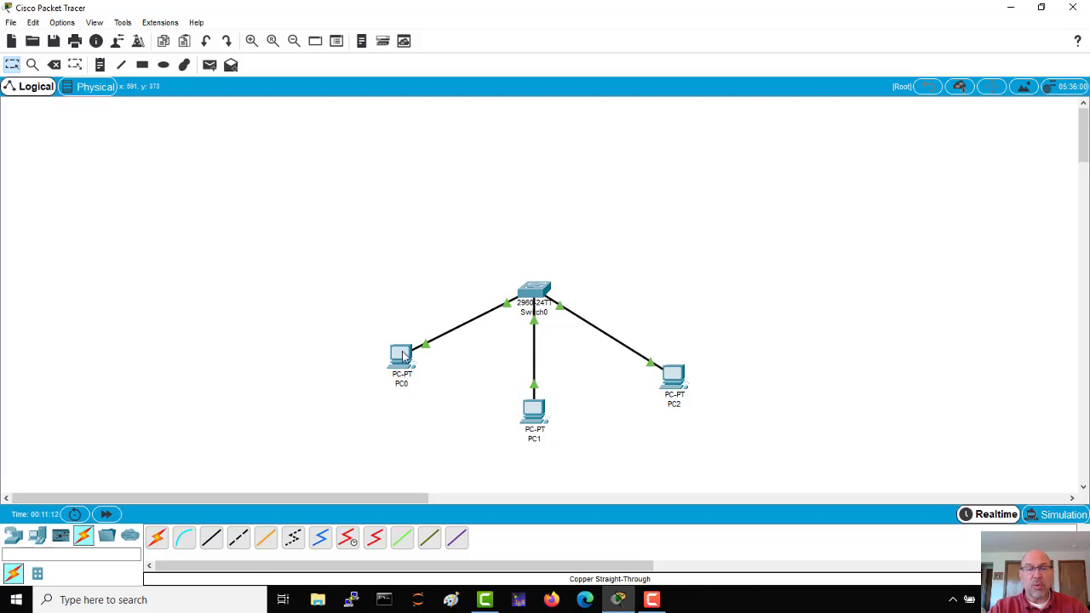
Move PC0 left and PC2 right level with Switch0, then raise the switch above the PCs.
left_click_drag(403, 356, 385, 288)
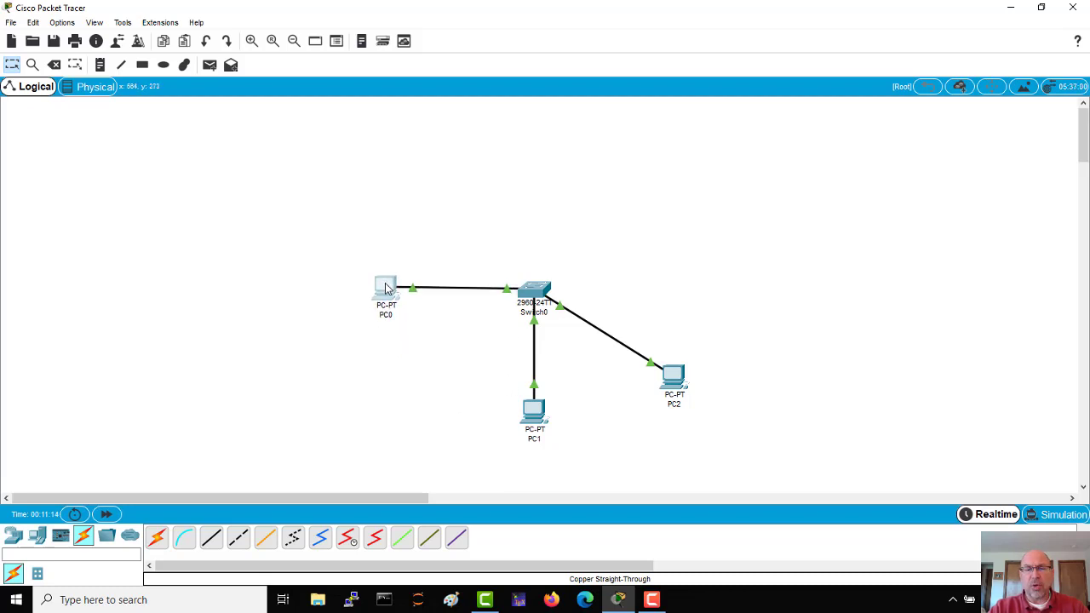
left_click(673, 381)
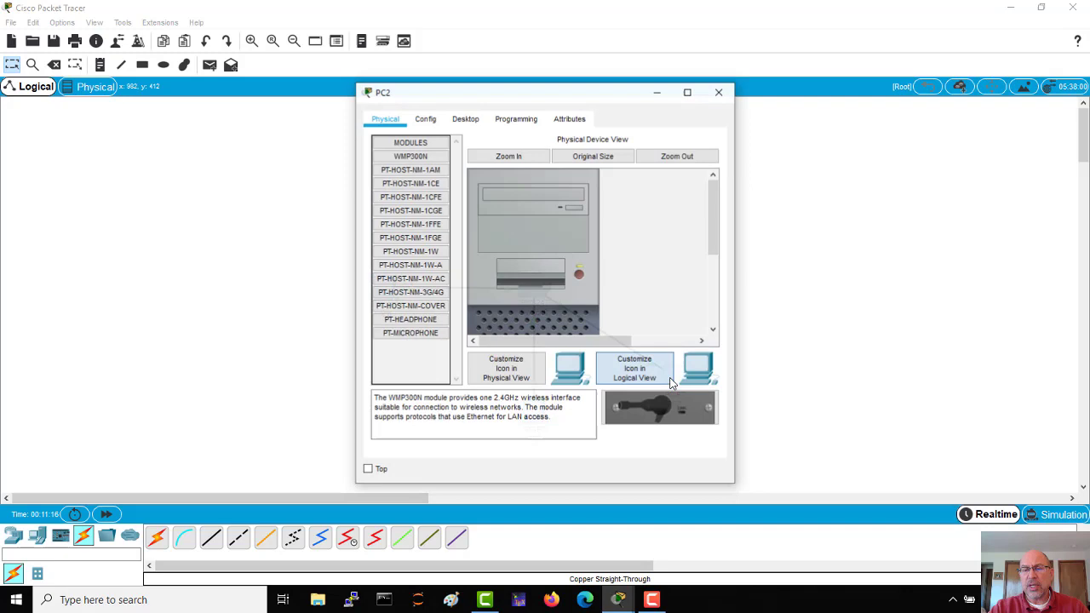
left_click(669, 382)
left_click(711, 167)
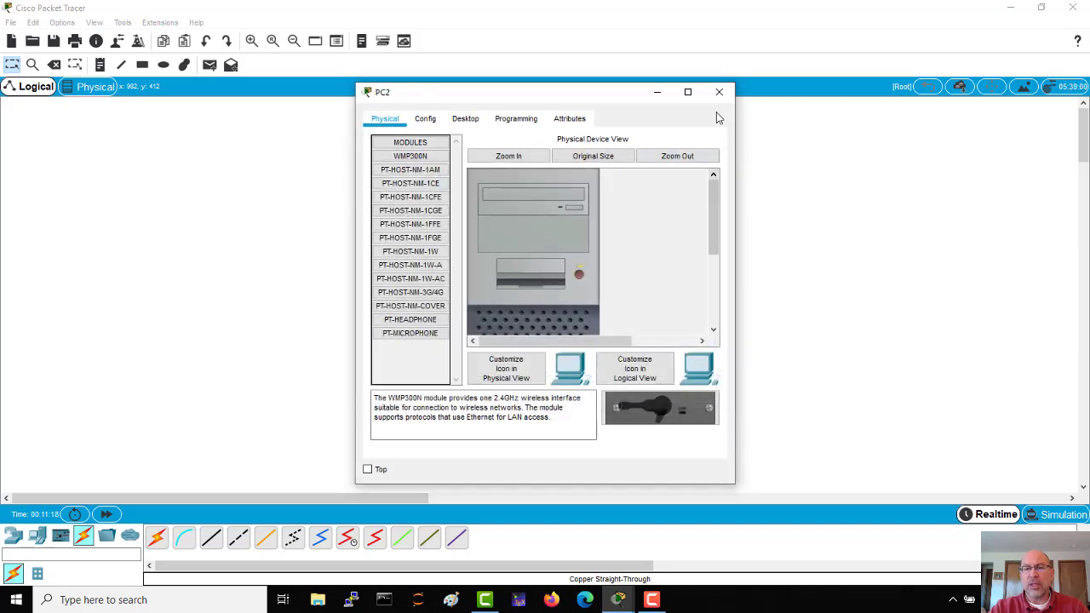
left_click(718, 91)
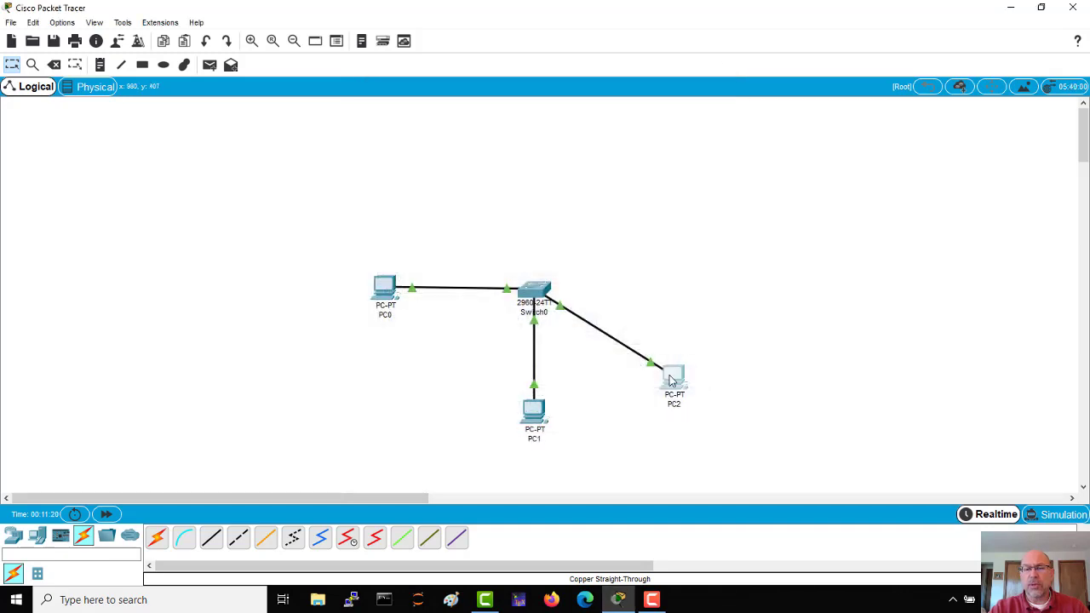
left_click_drag(671, 380, 715, 287)
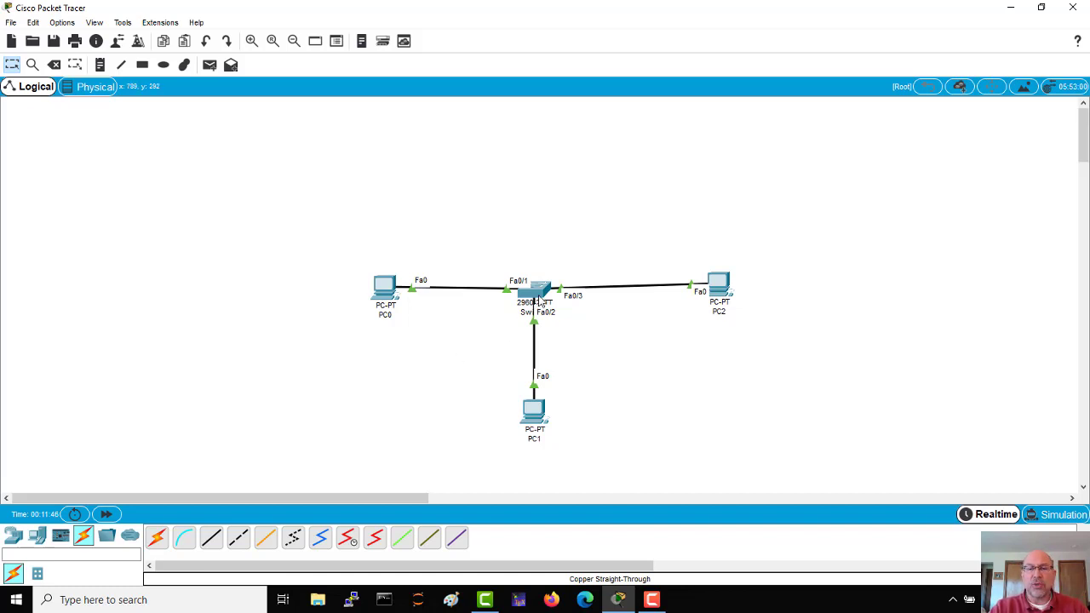
left_click_drag(537, 293, 536, 248)
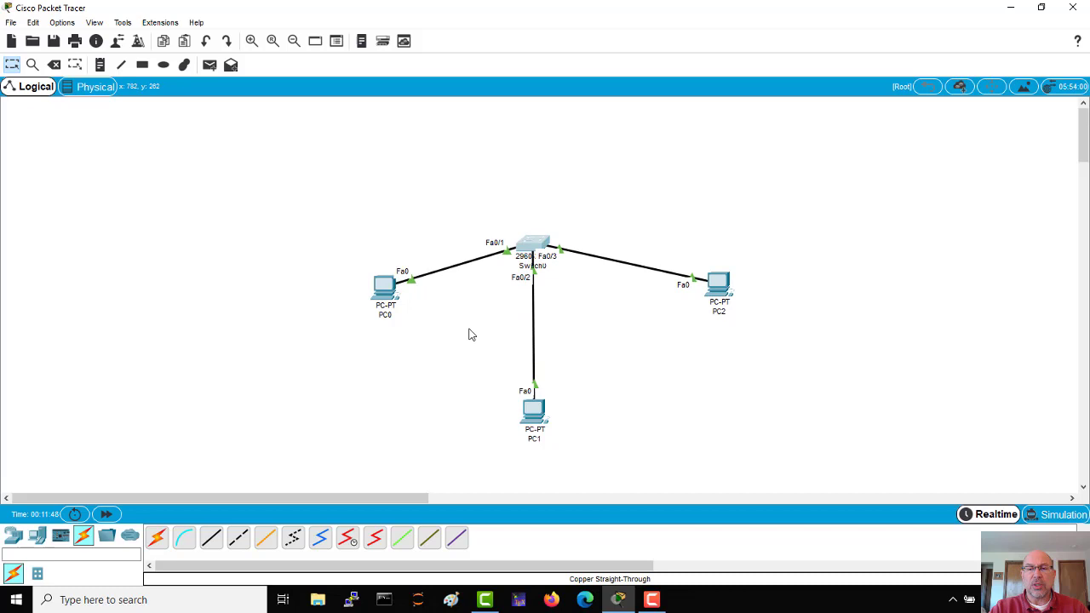
Open PC0's Config settings and select its FastEthernet0 interface with static addressing.
left_click(384, 295)
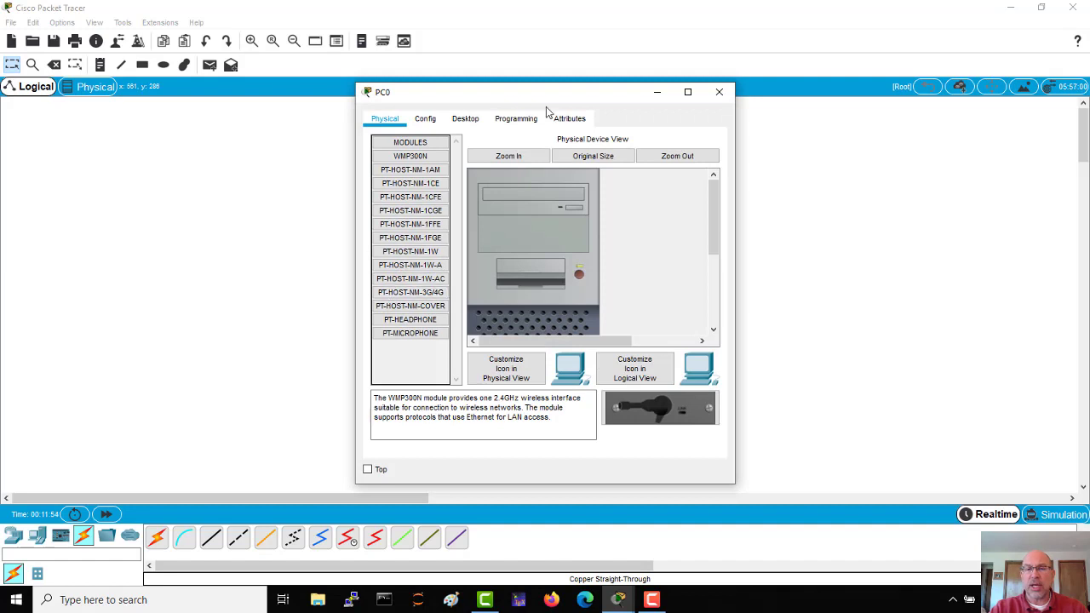
left_click_drag(560, 99, 573, 103)
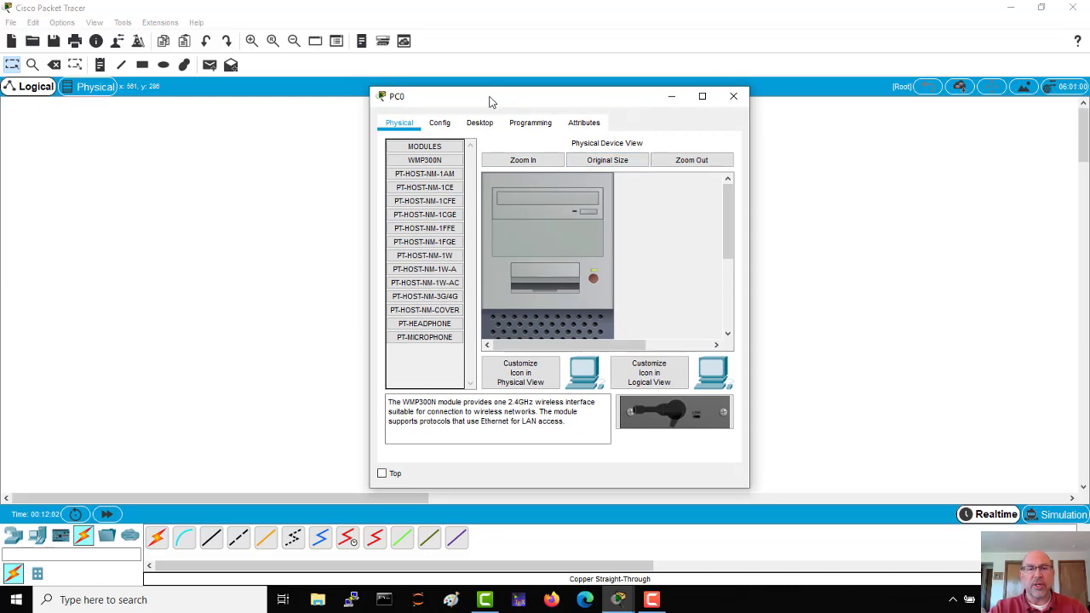
left_click(439, 125)
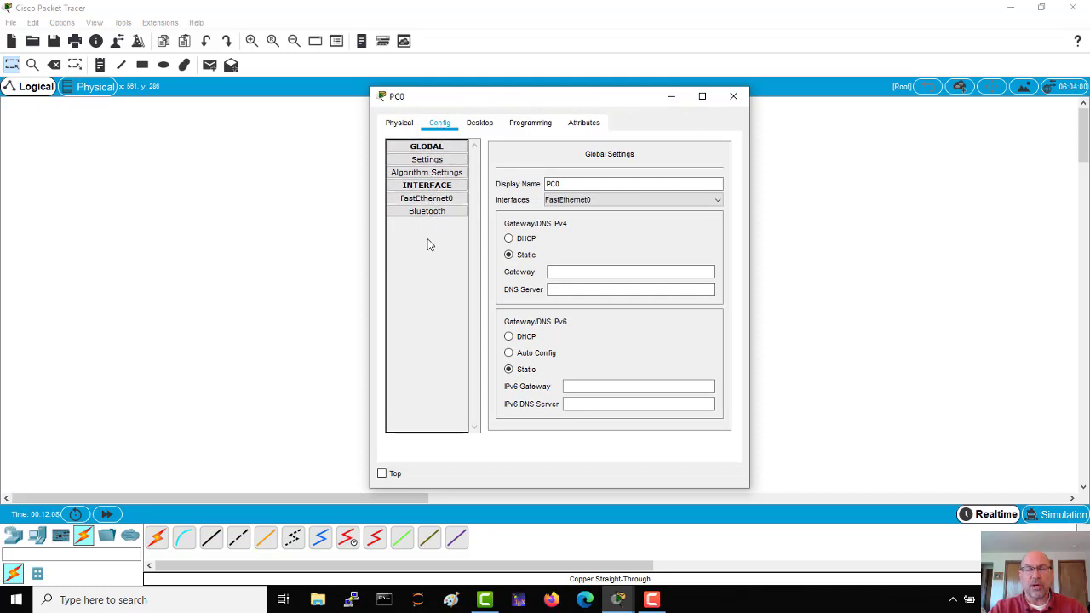
left_click(431, 200)
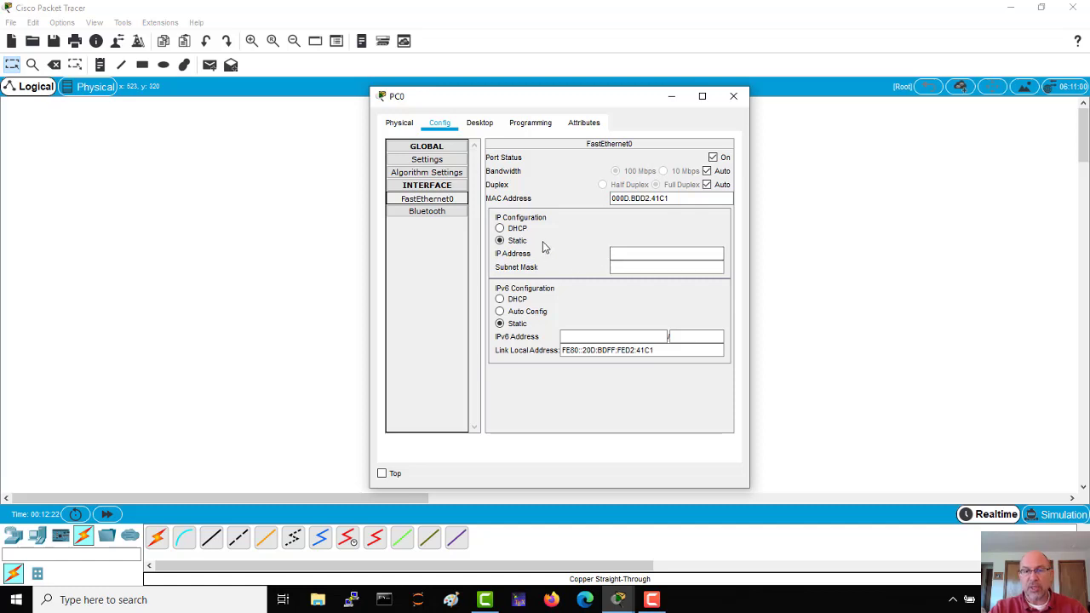
Select PC0's MAC address 000D.BDD2.41C1 on the FastEthernet0 page.
double_click(660, 199)
left_click(636, 204)
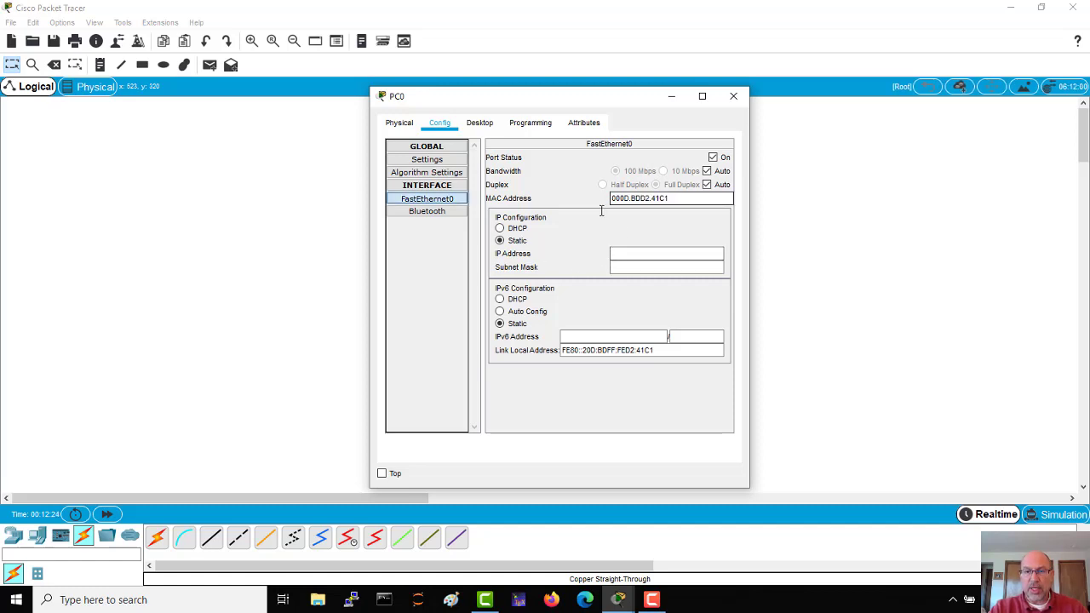
left_click_drag(668, 198, 606, 201)
left_click(597, 225)
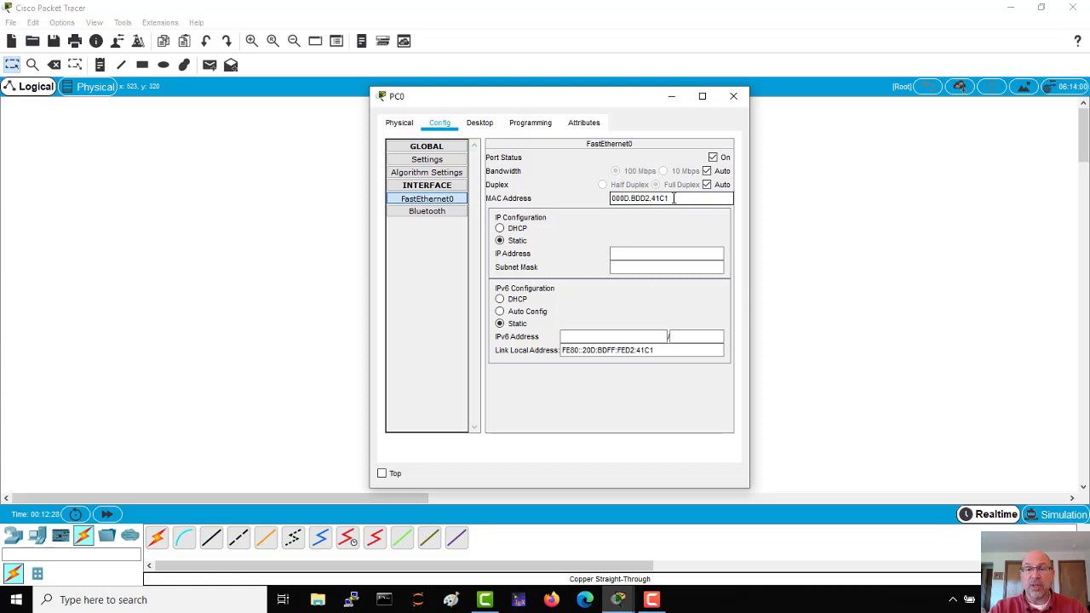
left_click_drag(668, 198, 608, 197)
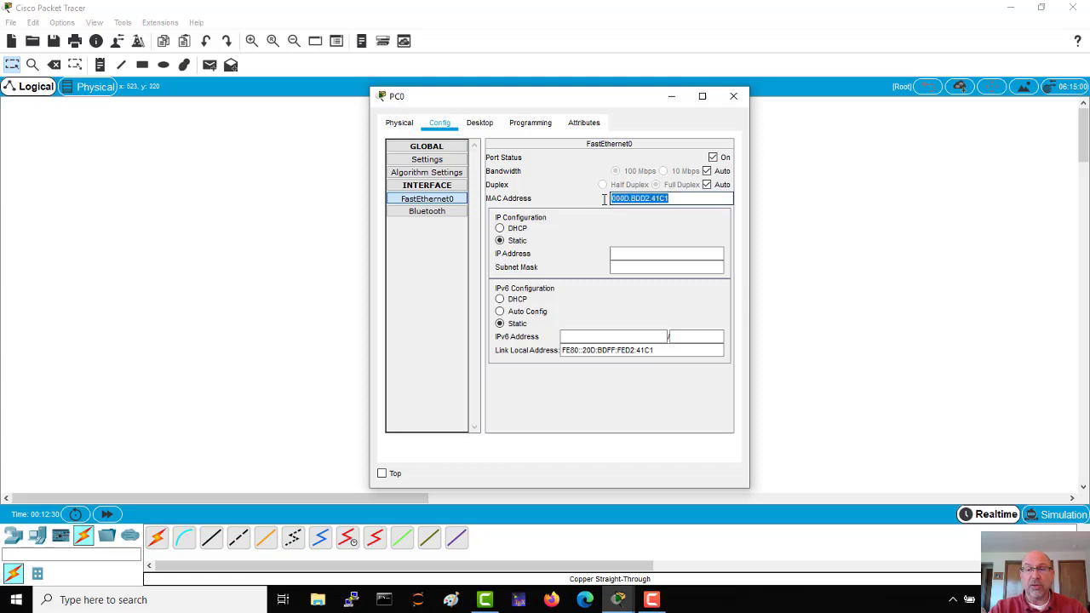
Set PC0's IP to 200.150.100.1, letting the mask 255.255.255.0 fill in.
left_click(629, 253)
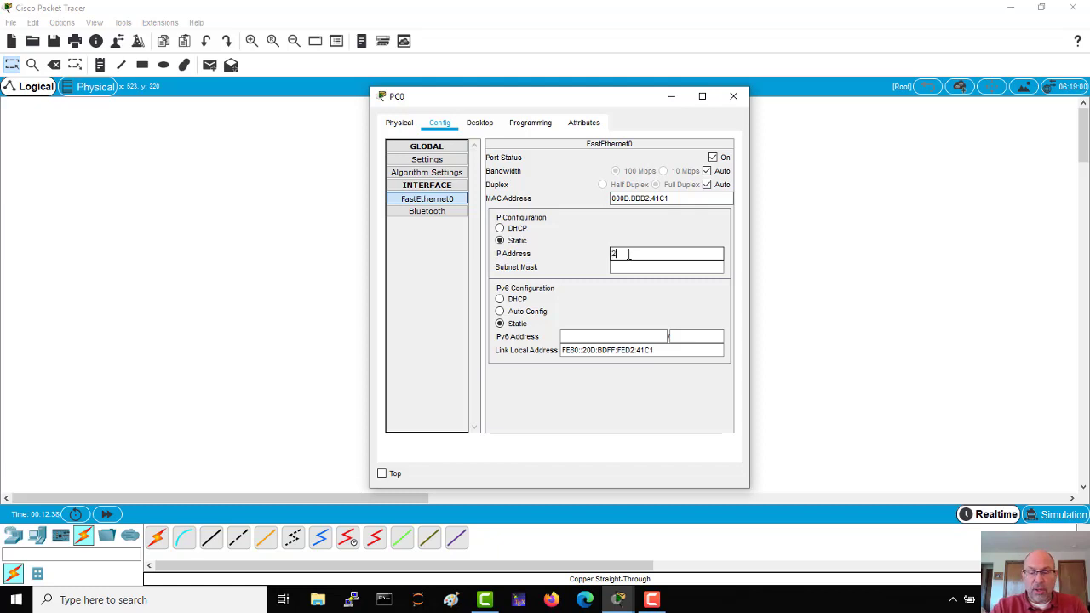
type("200.150")
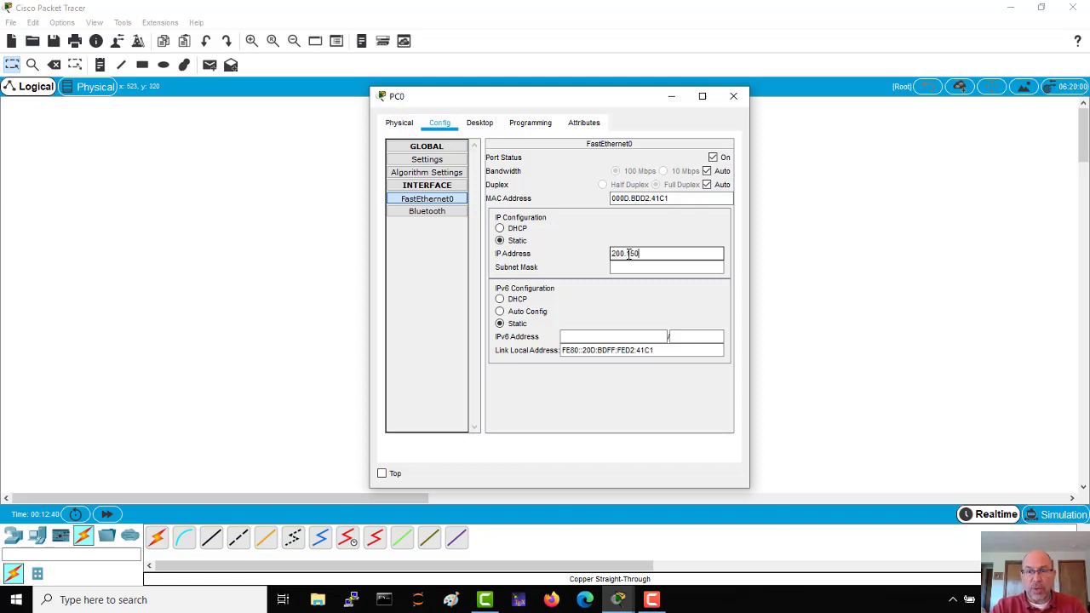
type(".100.1")
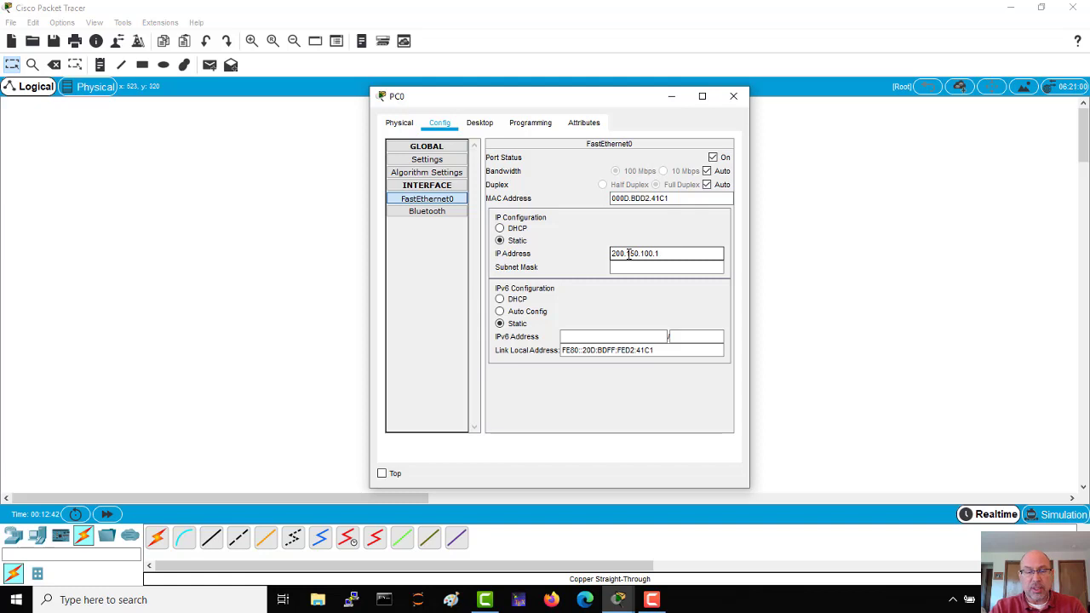
key("Tab")
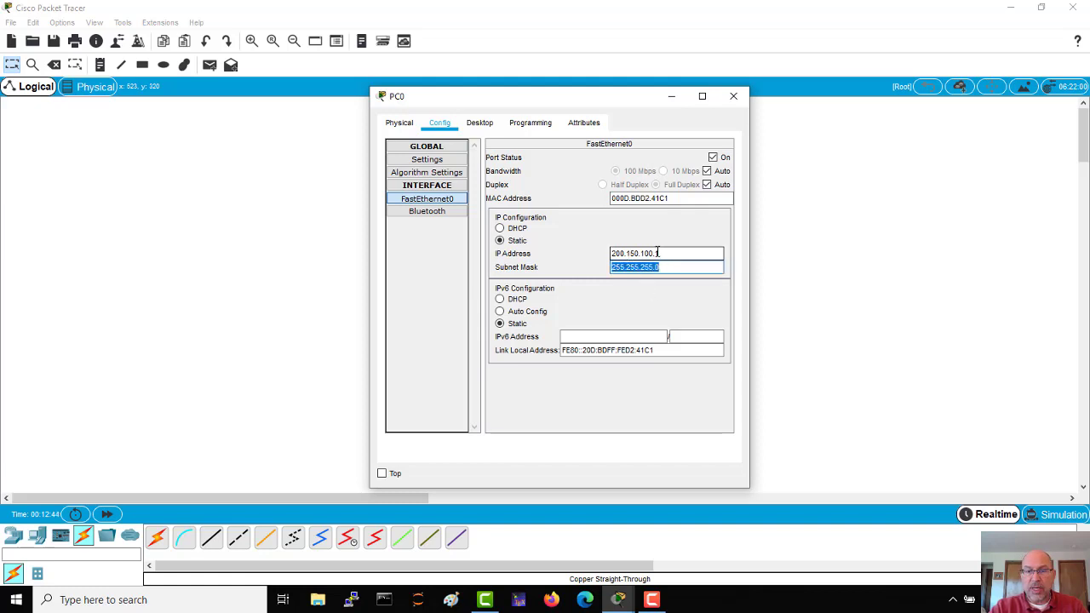
left_click_drag(662, 253, 596, 256)
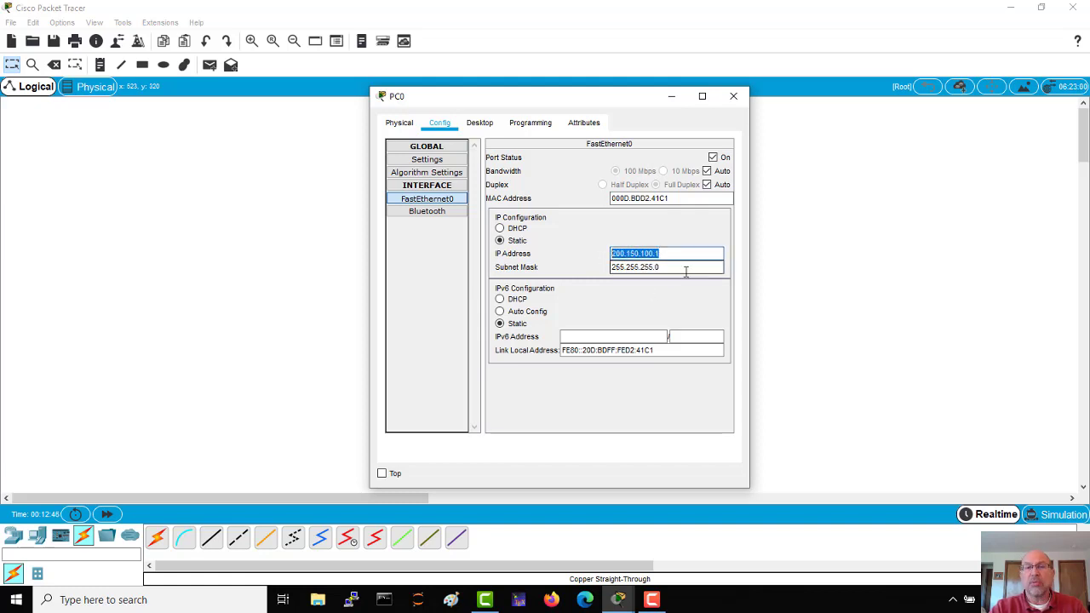
left_click_drag(682, 269, 606, 270)
left_click(599, 271)
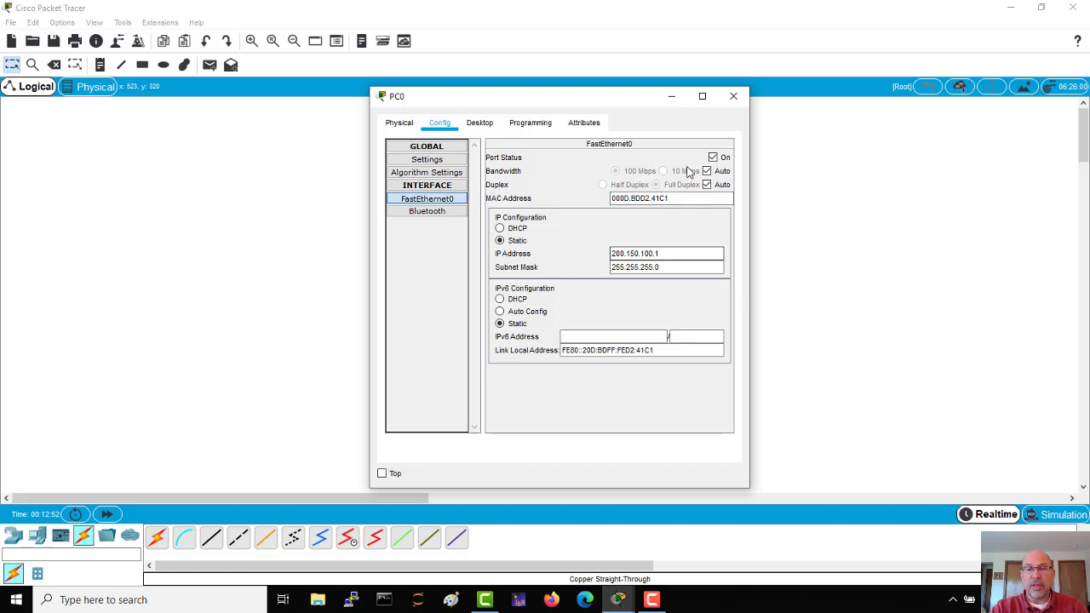
Copy PC0's MAC address and enter default gateway 200.150.100.254 in global Settings.
left_click(665, 197)
double_click(605, 199)
key("ctrl+c")
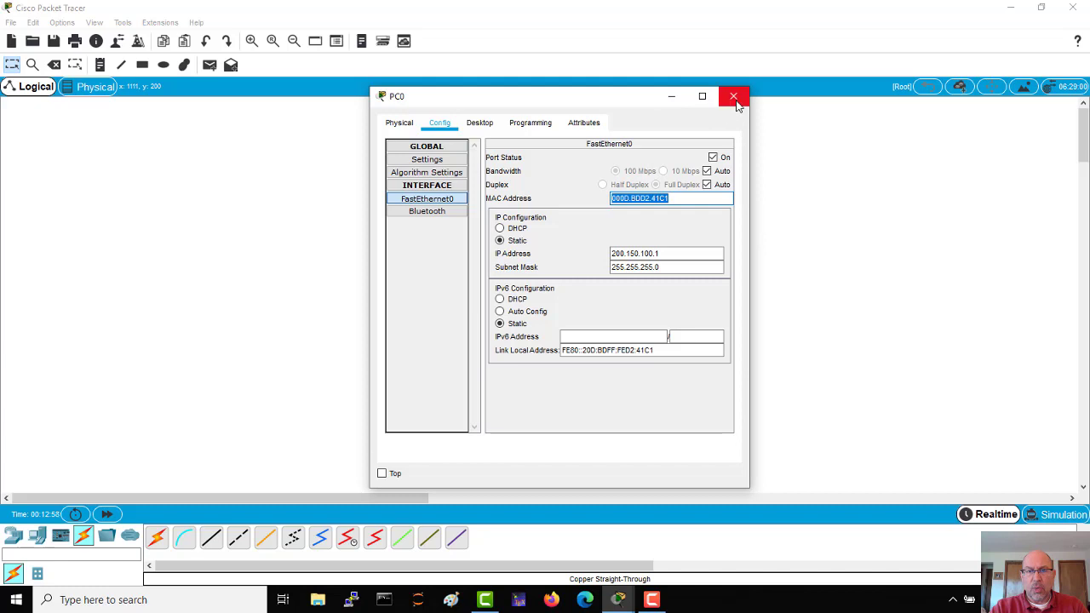
left_click(425, 160)
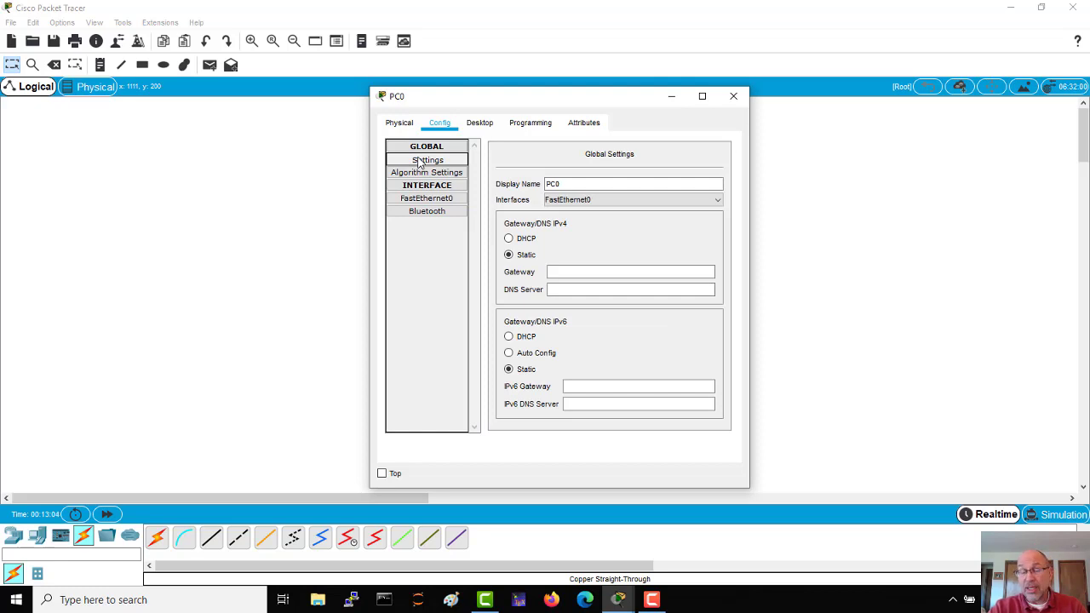
left_click(595, 272)
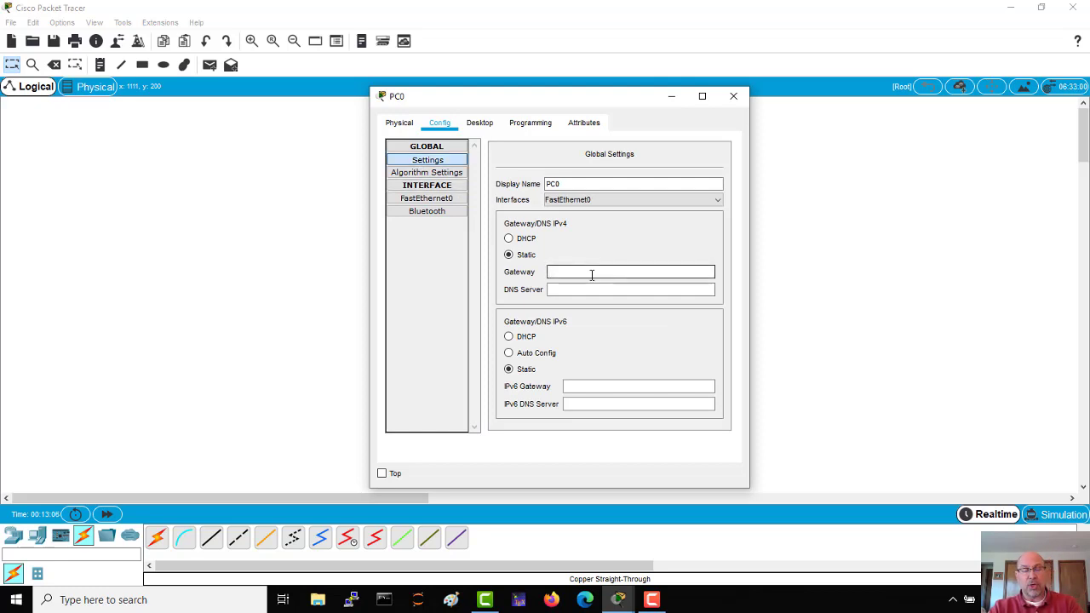
type("200.150.100.254")
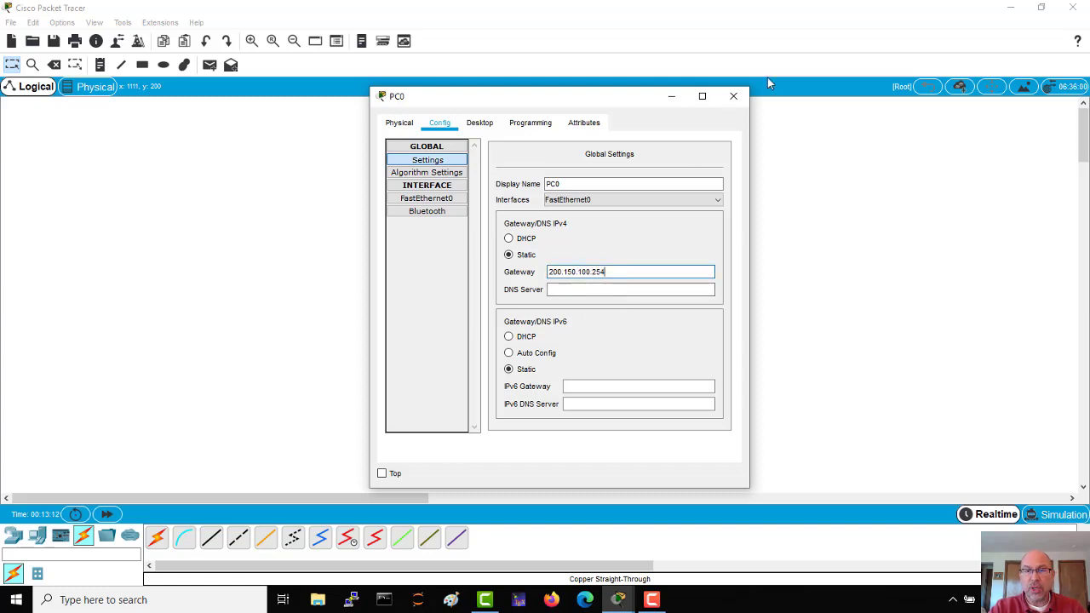
Add a note above PC0 reading 200.150.100.1 and its MAC 000D.BDD2.41C1.
left_click(733, 96)
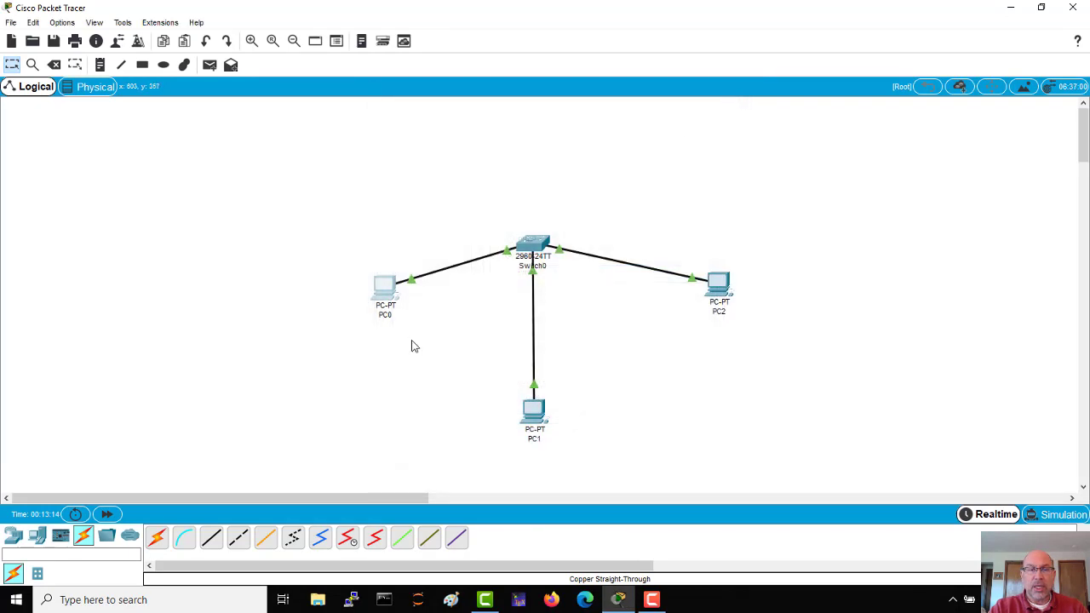
left_click(100, 65)
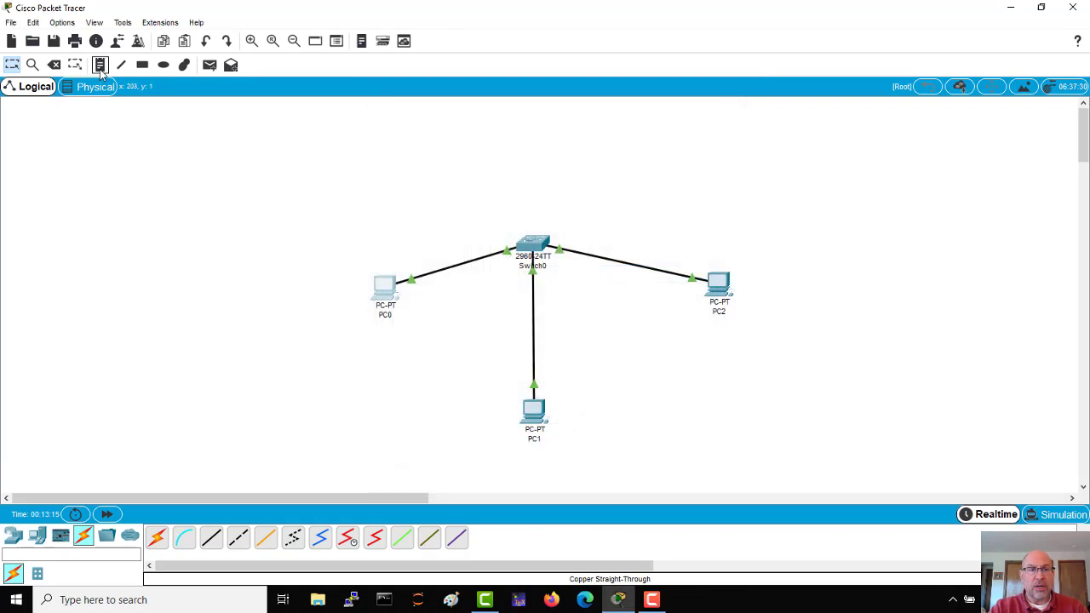
left_click(319, 234)
type("20")
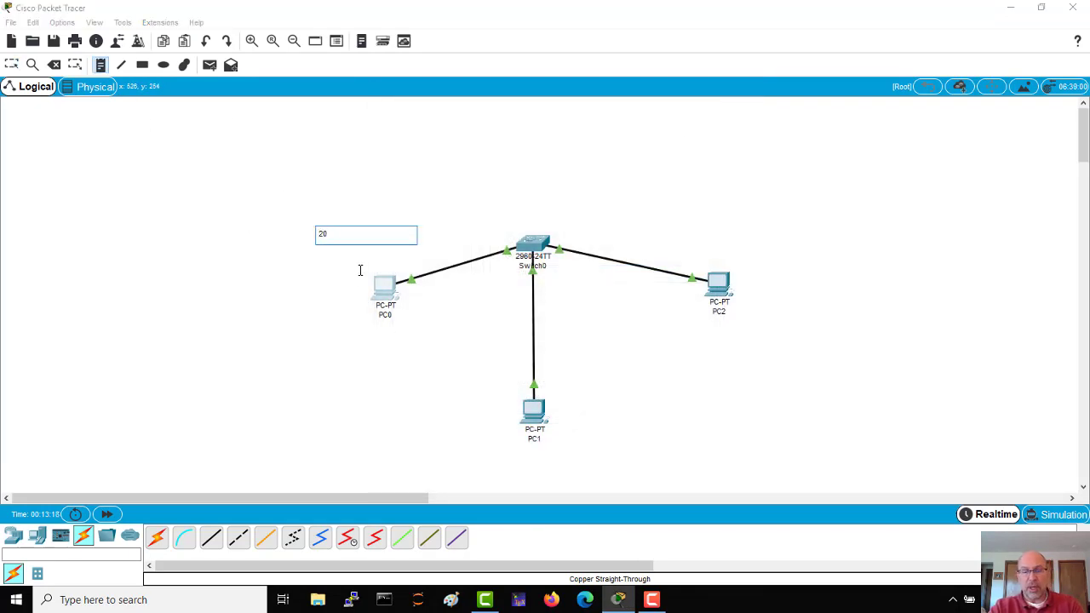
type("0.150")
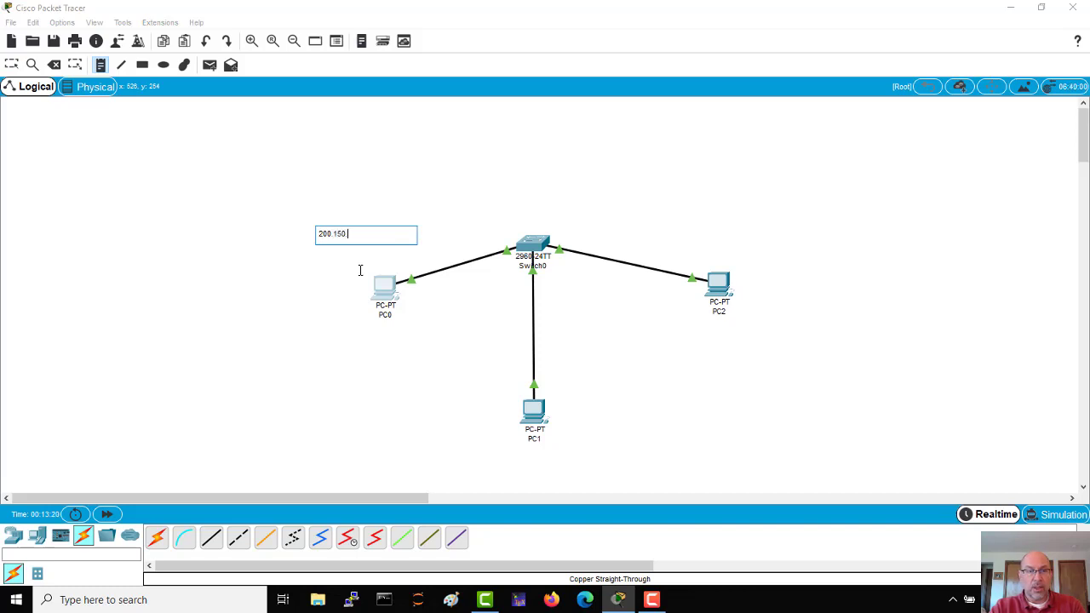
type(".100.1")
key("Return")
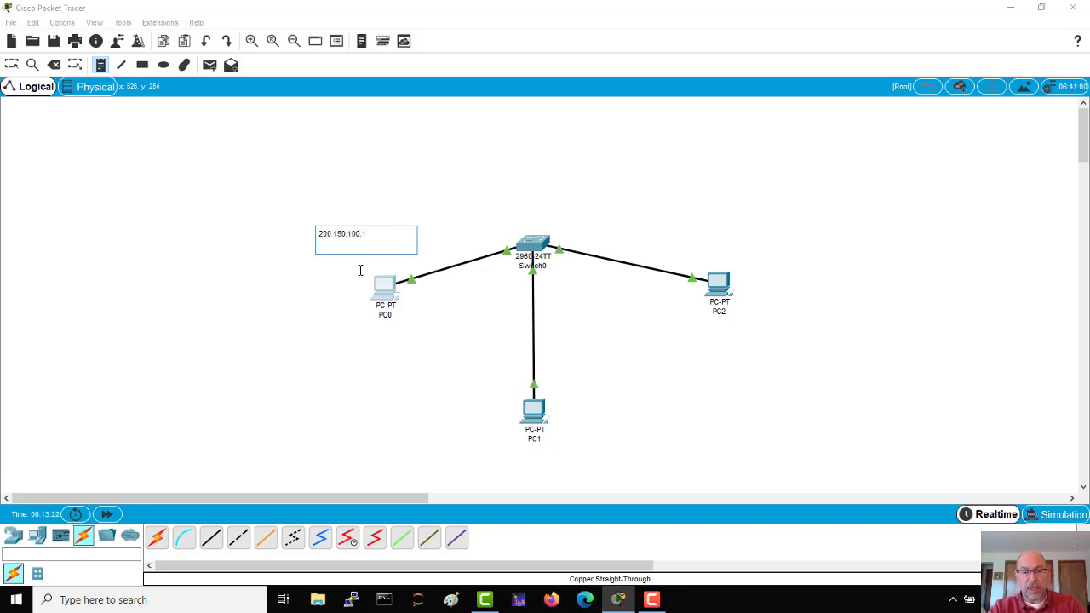
key("ctrl+v")
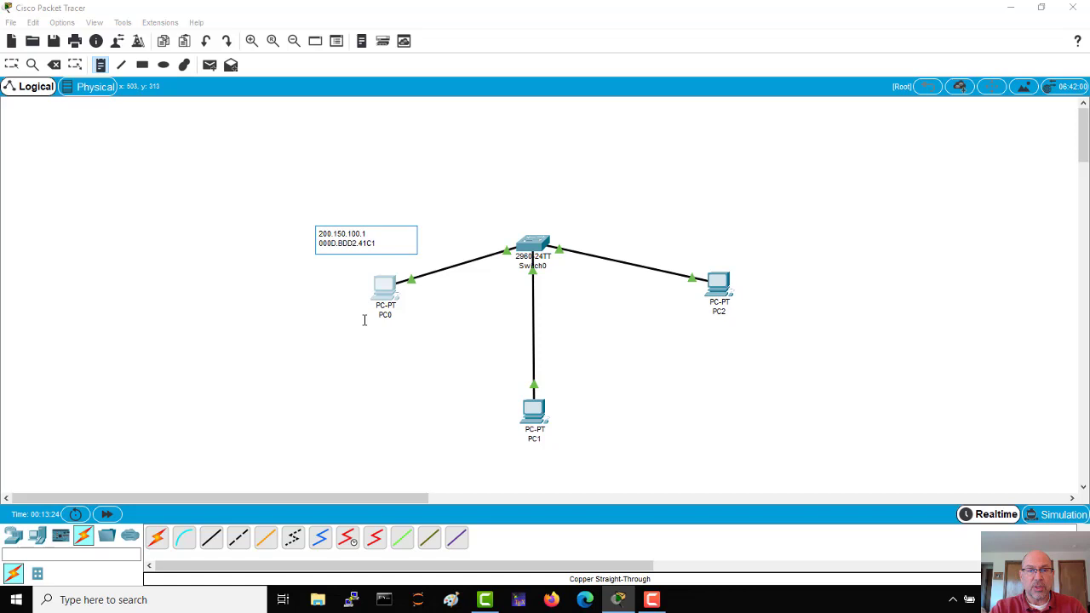
left_click(407, 357)
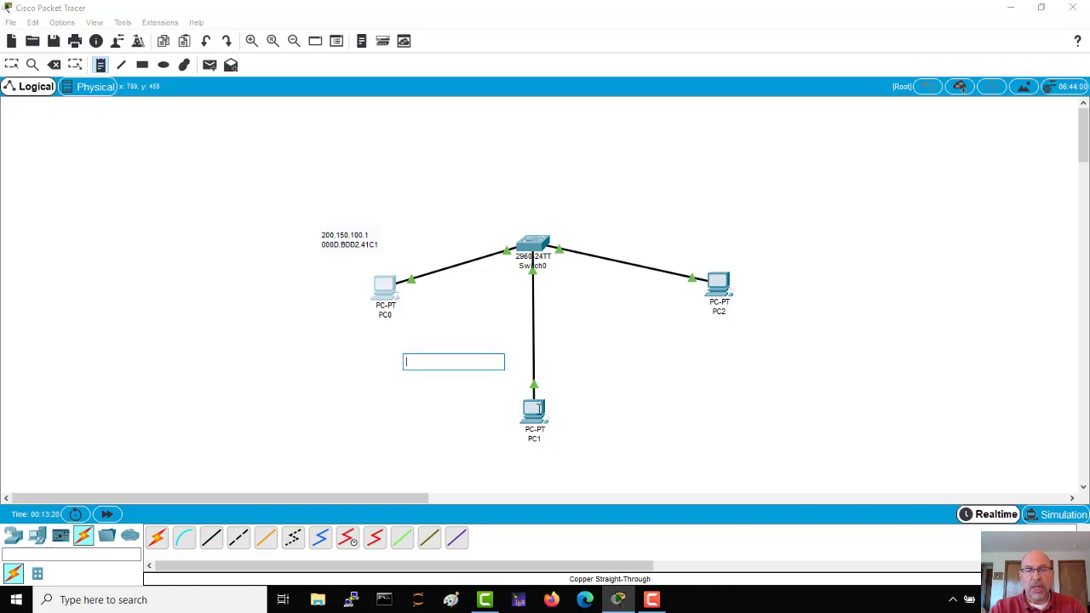
left_click(534, 418)
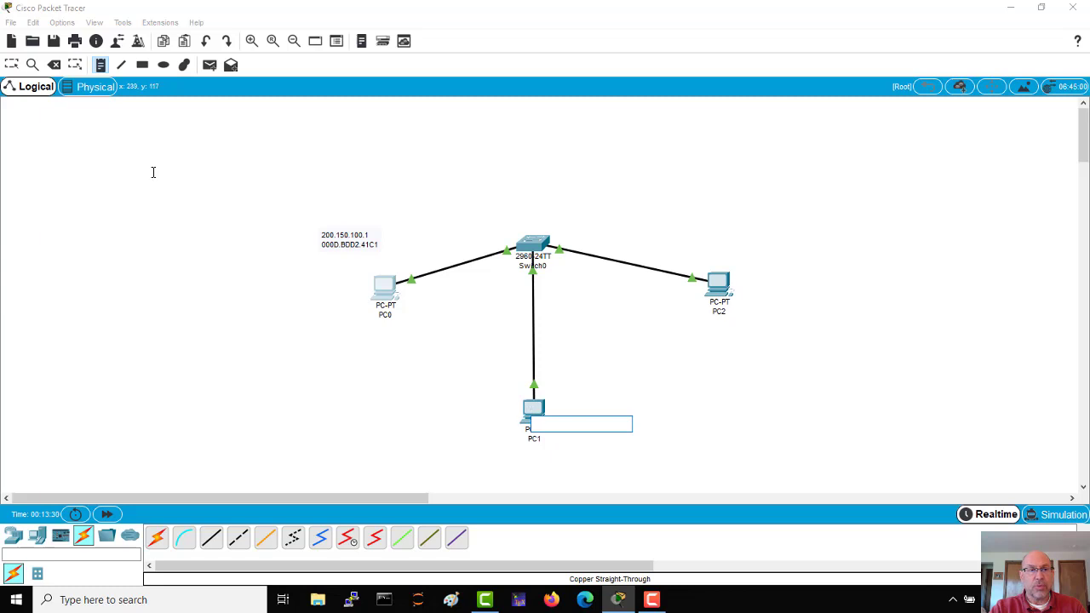
left_click(336, 424)
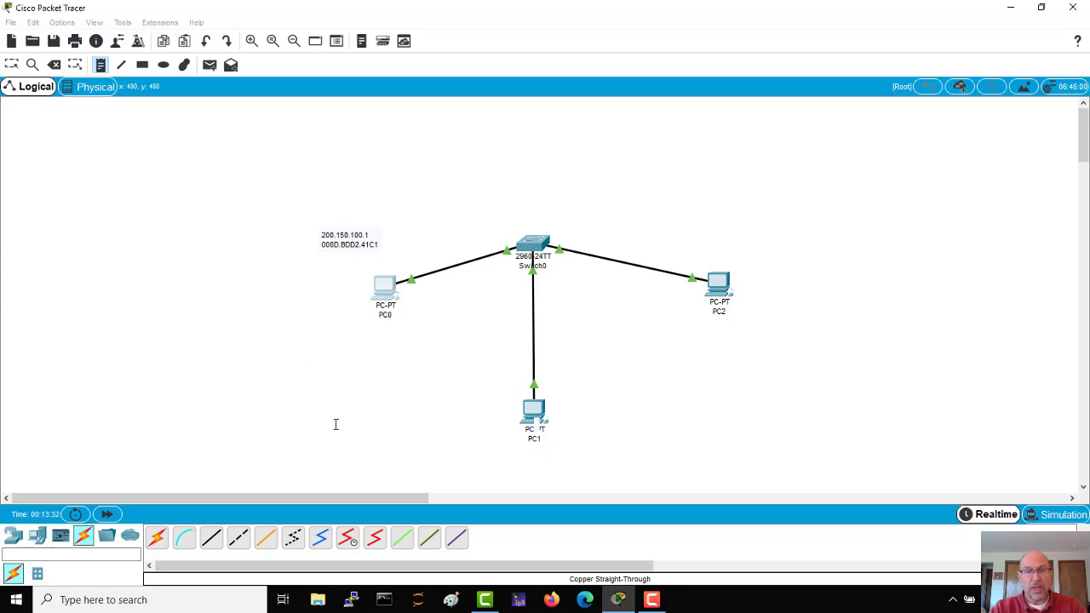
key("Escape")
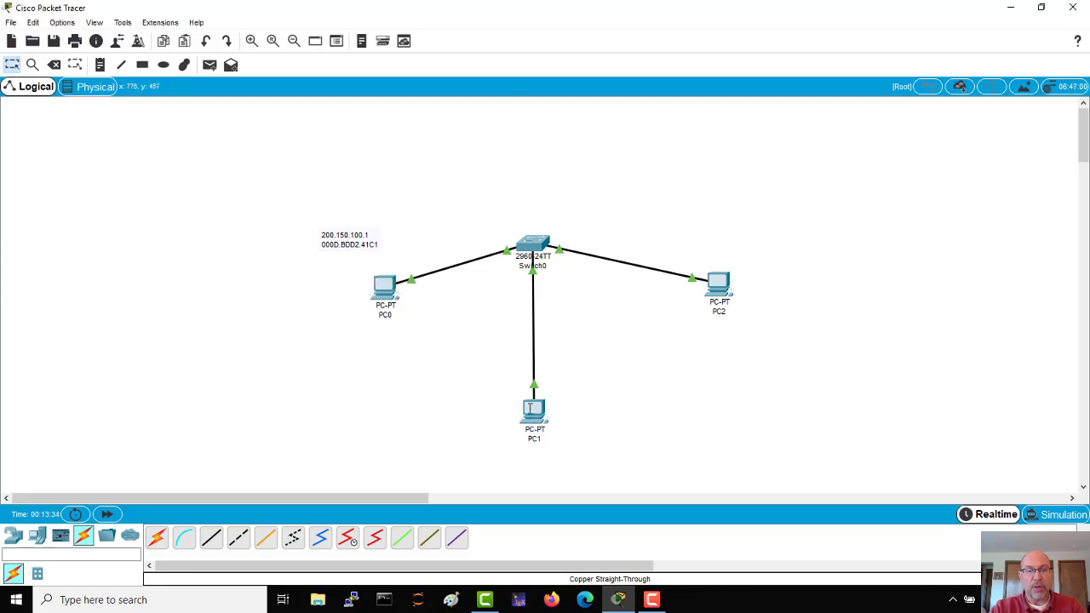
Give PC1's FastEthernet0 IP 200.150.100.2 with the default mask 255.255.255.0.
left_click(534, 410)
left_click(425, 119)
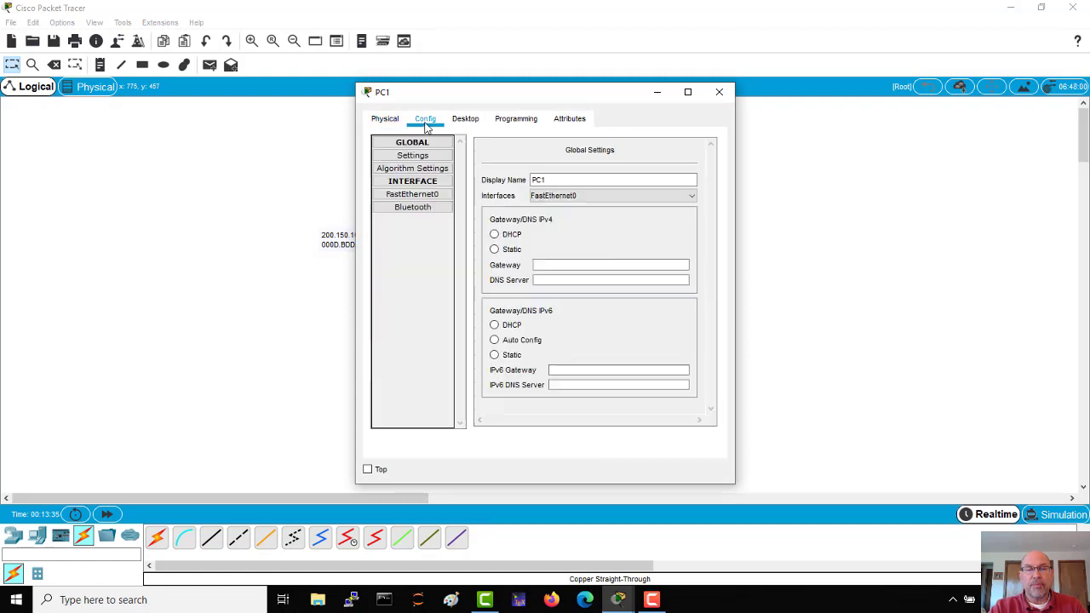
left_click(400, 197)
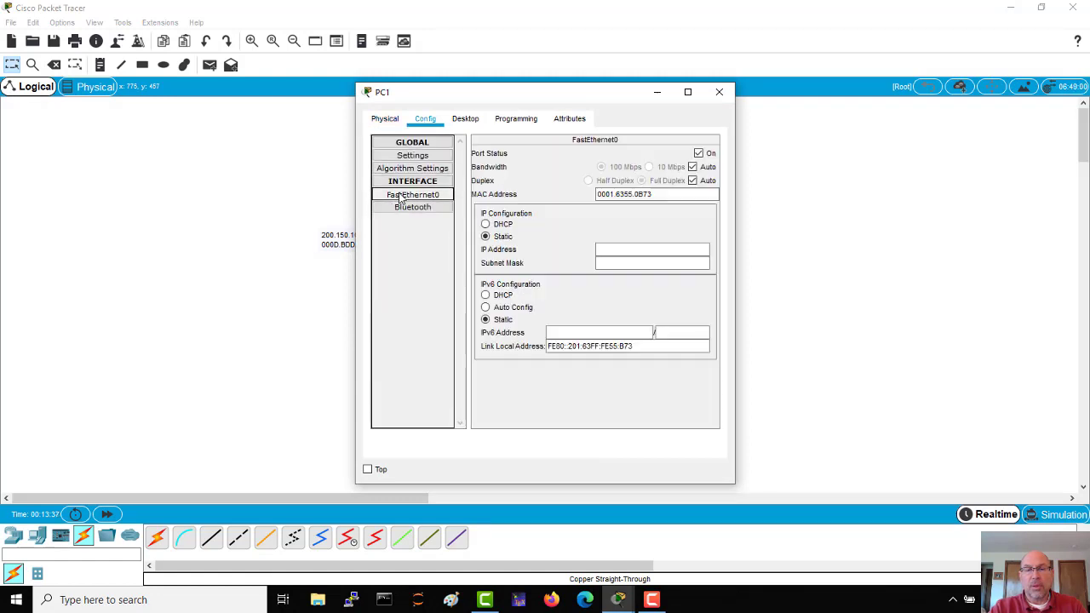
left_click(625, 248)
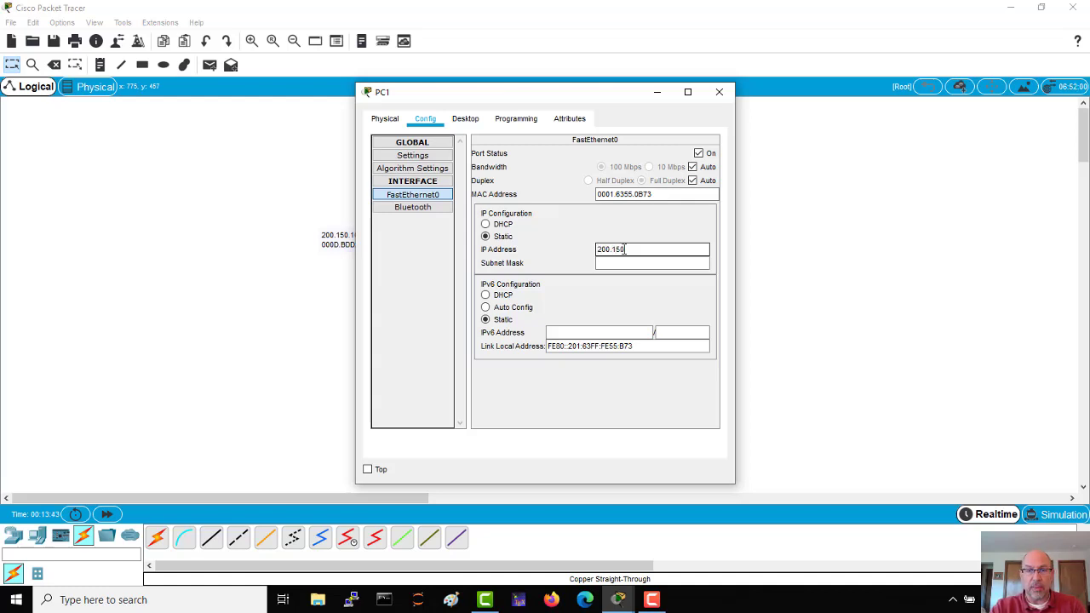
type("200.150.100.")
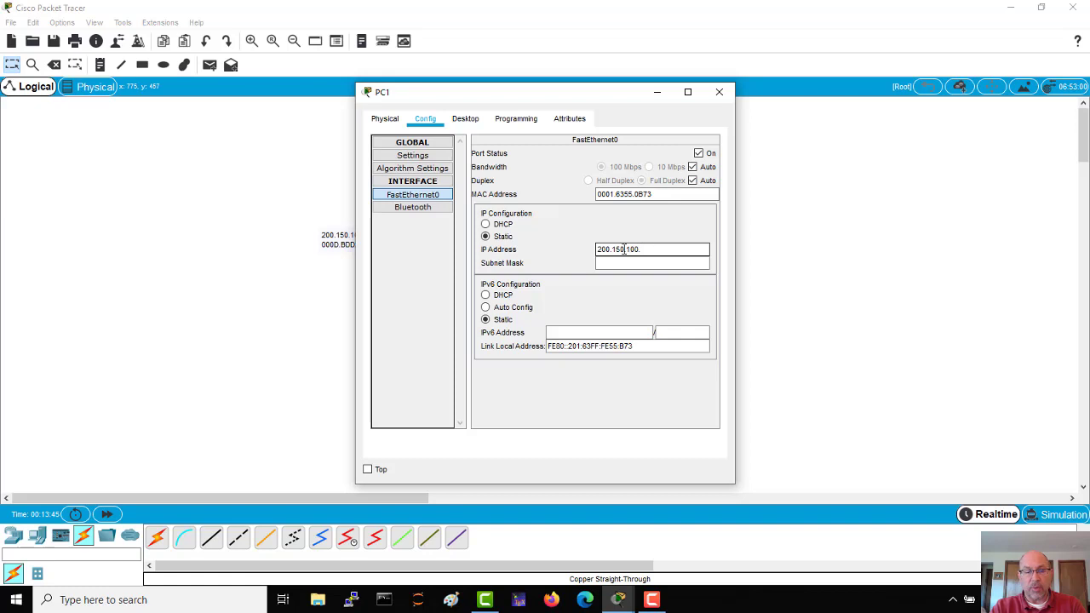
type("2")
left_click(629, 263)
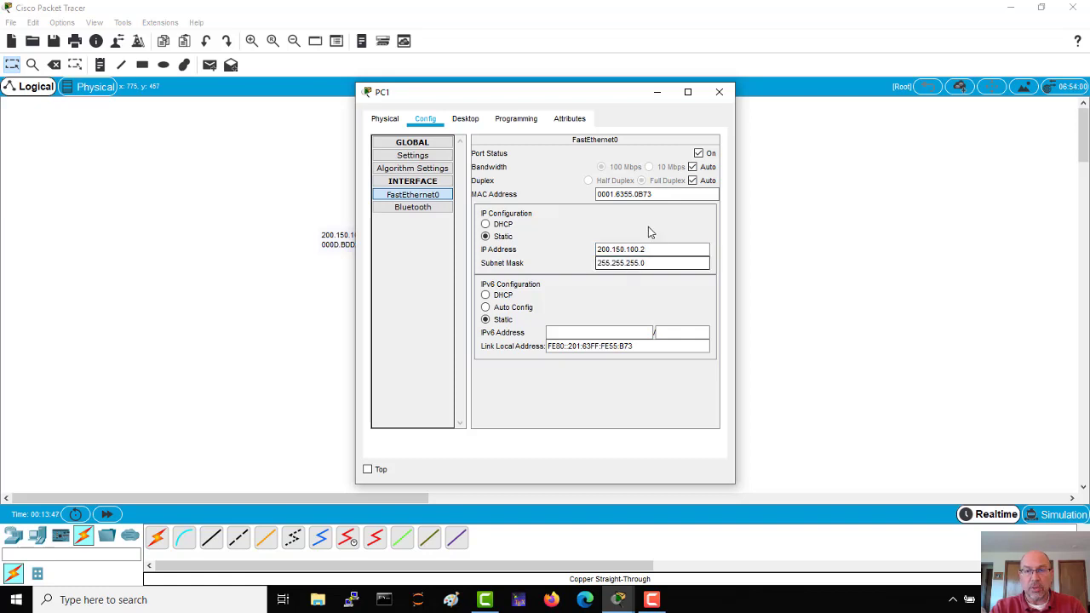
Copy PC1's MAC address and enter default gateway 200.150.100.254 in global Settings.
left_click(652, 194)
left_click_drag(652, 194, 591, 192)
key("ctrl+c")
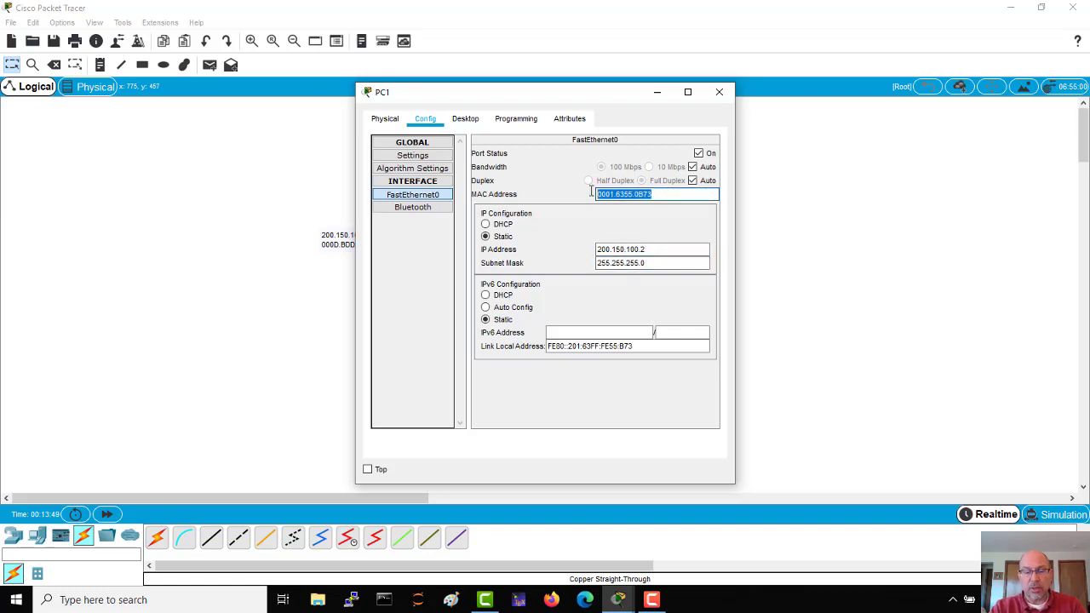
left_click(413, 155)
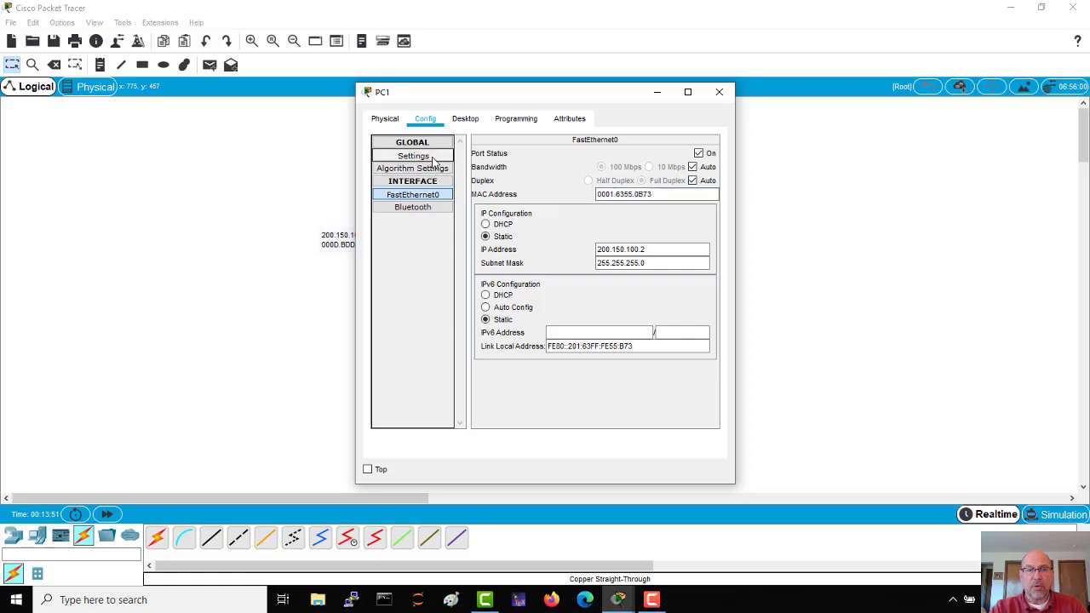
left_click(557, 269)
type("2")
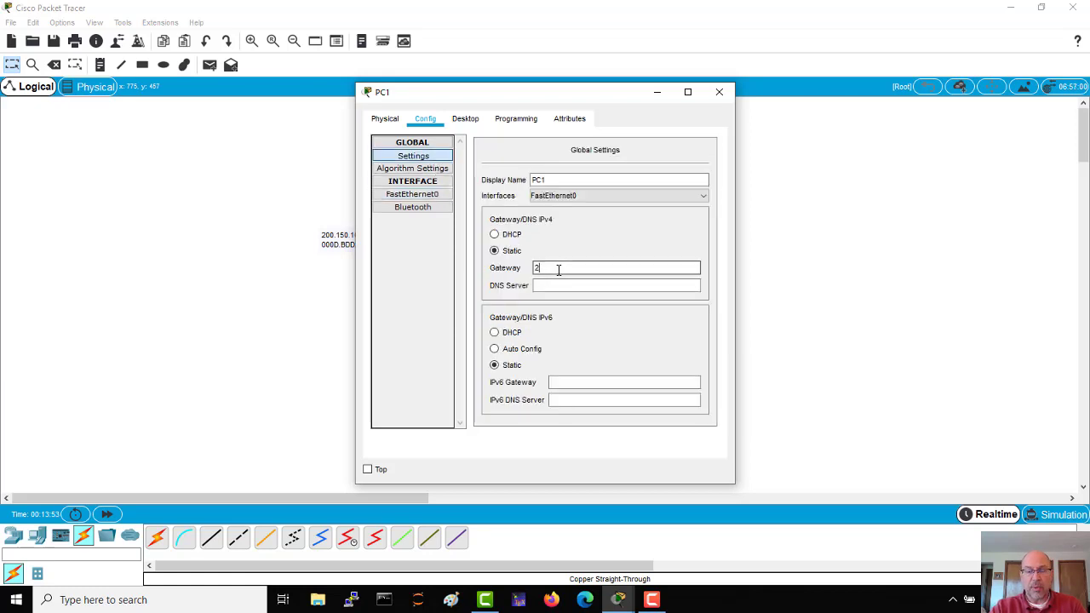
type("00.150.100.254")
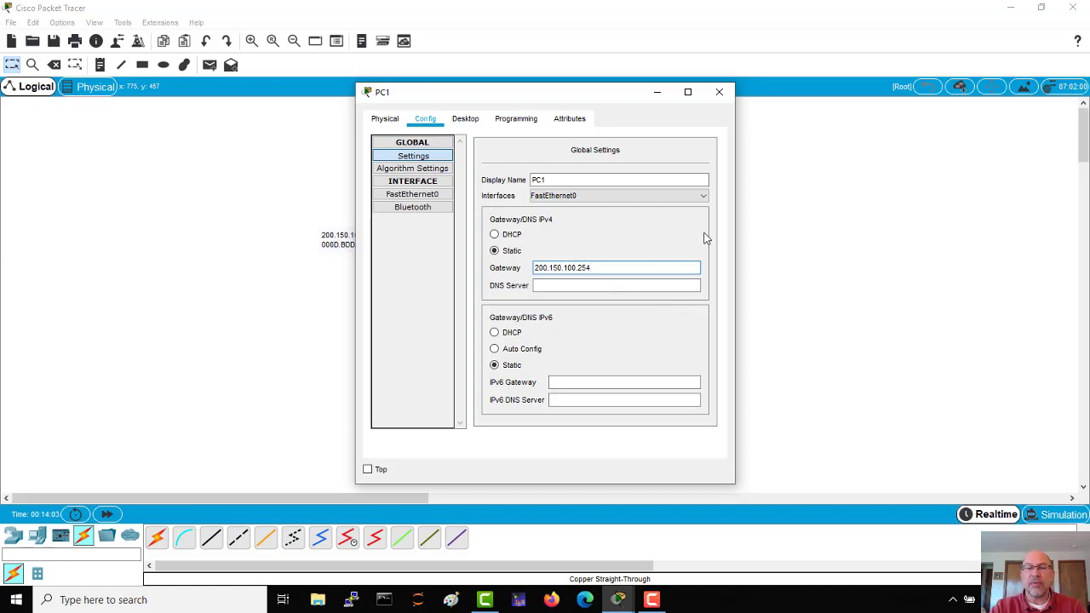
Place a note left of PC1 reading 200.150.100.2 and MAC 0001.6355.0B73.
left_click(719, 92)
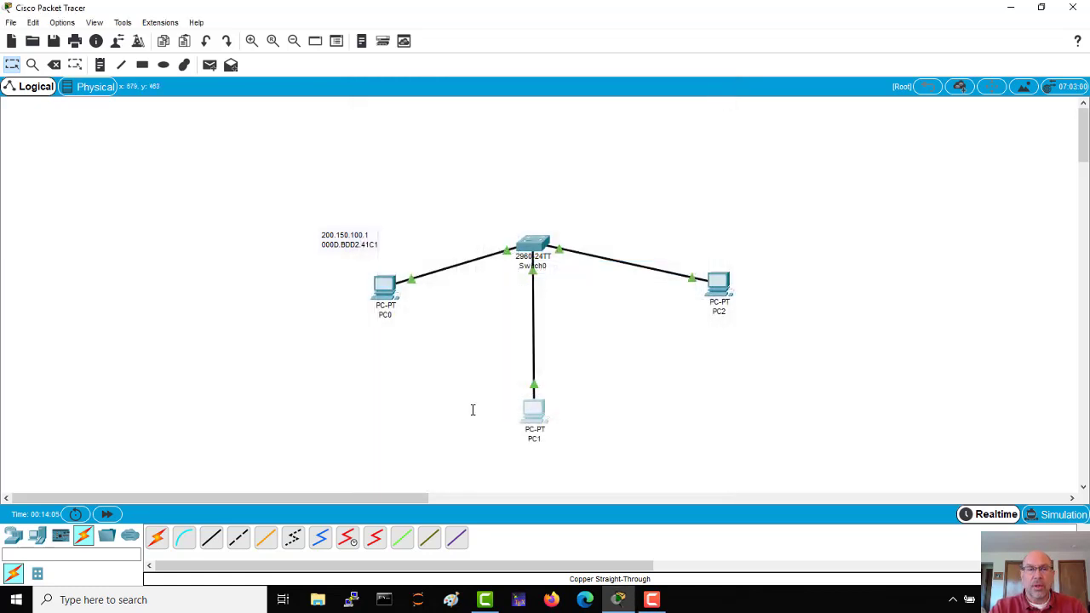
left_click(99, 66)
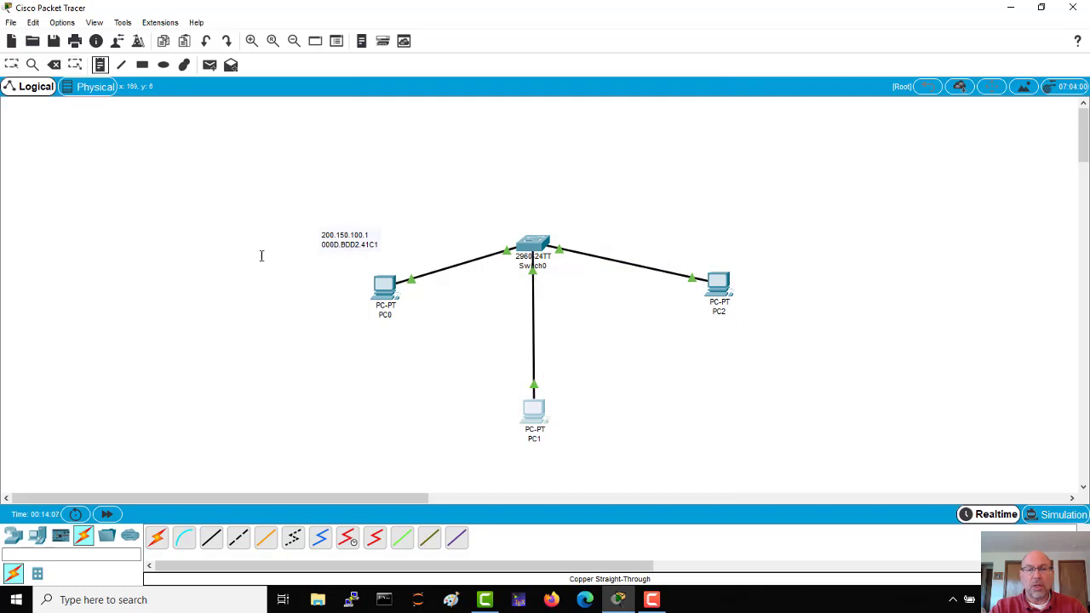
left_click(425, 413)
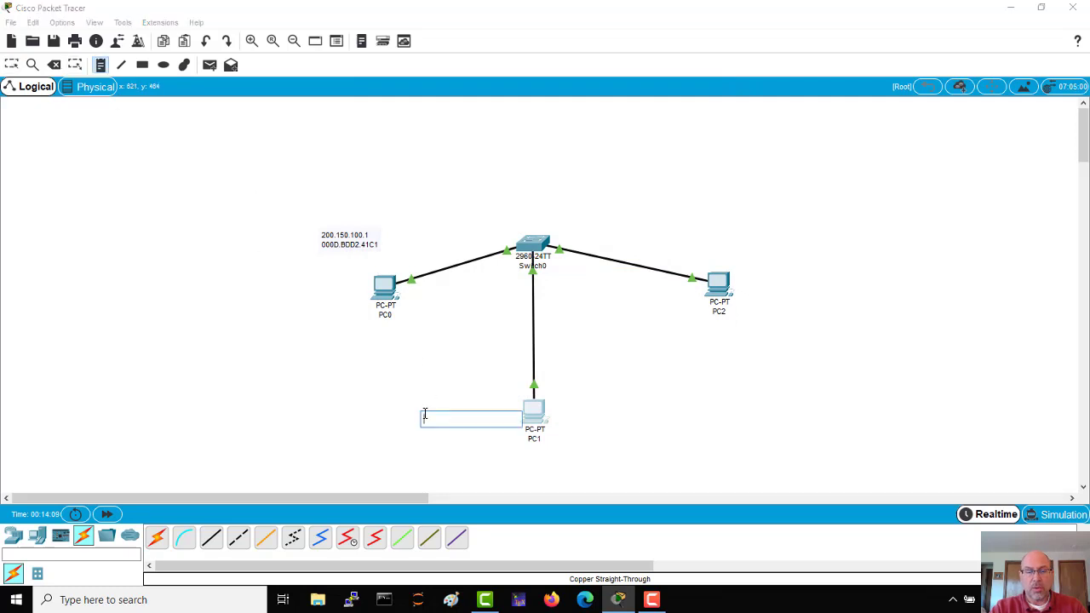
type("200.150.1")
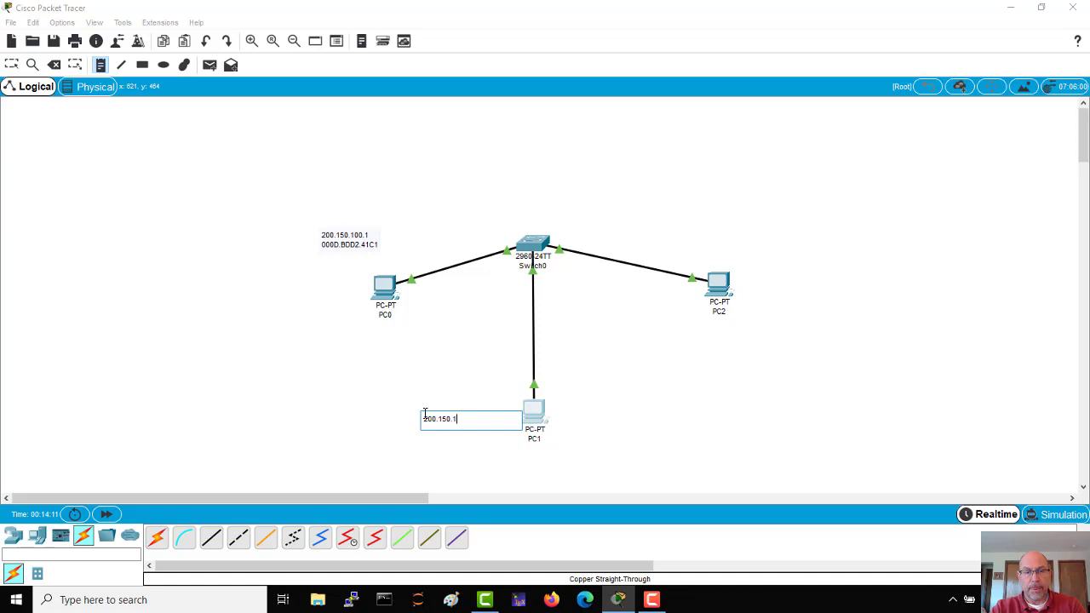
type("00.2")
key("Return")
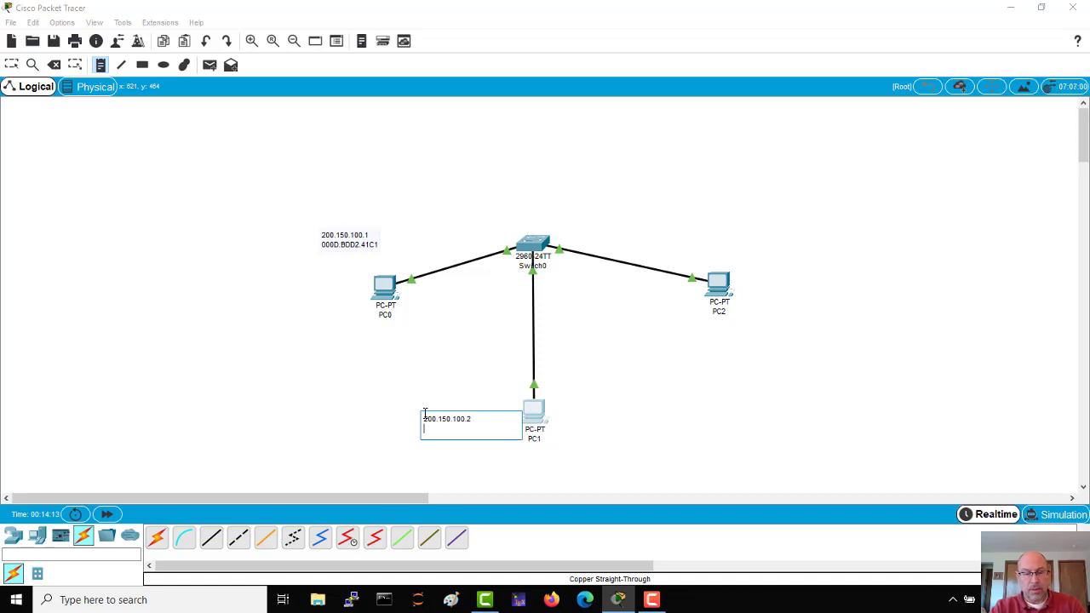
key("ctrl+v")
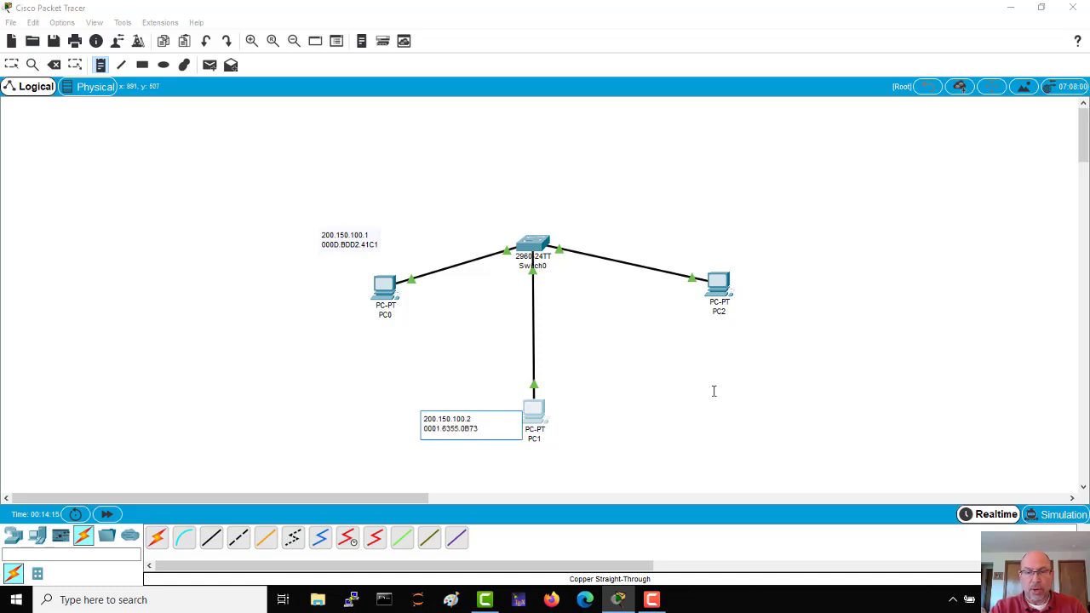
key("Escape")
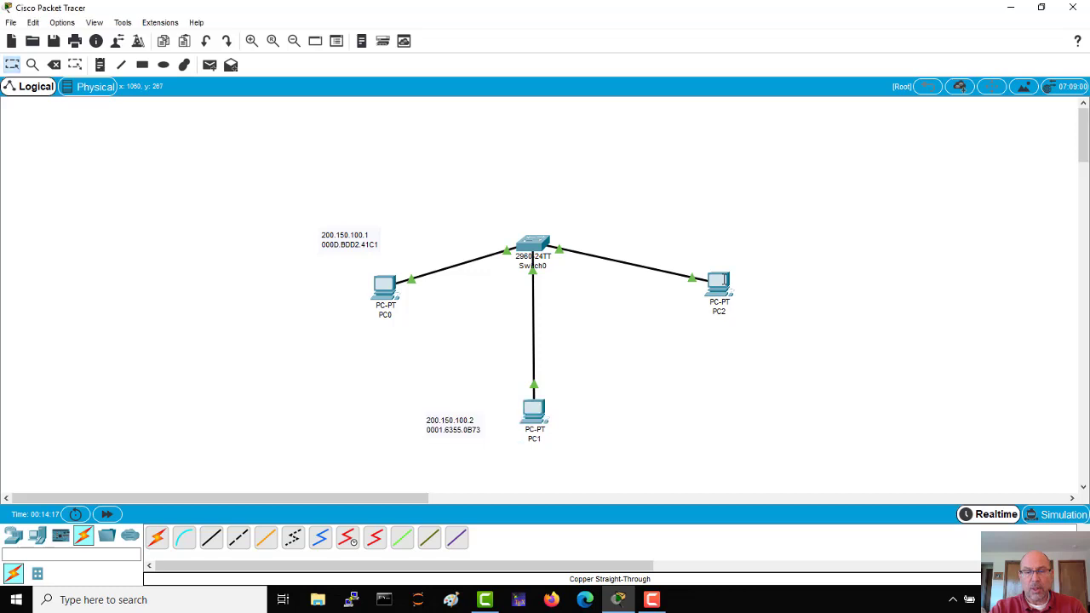
Set PC2's FastEthernet0 IP to 200.150.100.3, letting mask 255.255.255.0 fill in.
left_click(720, 283)
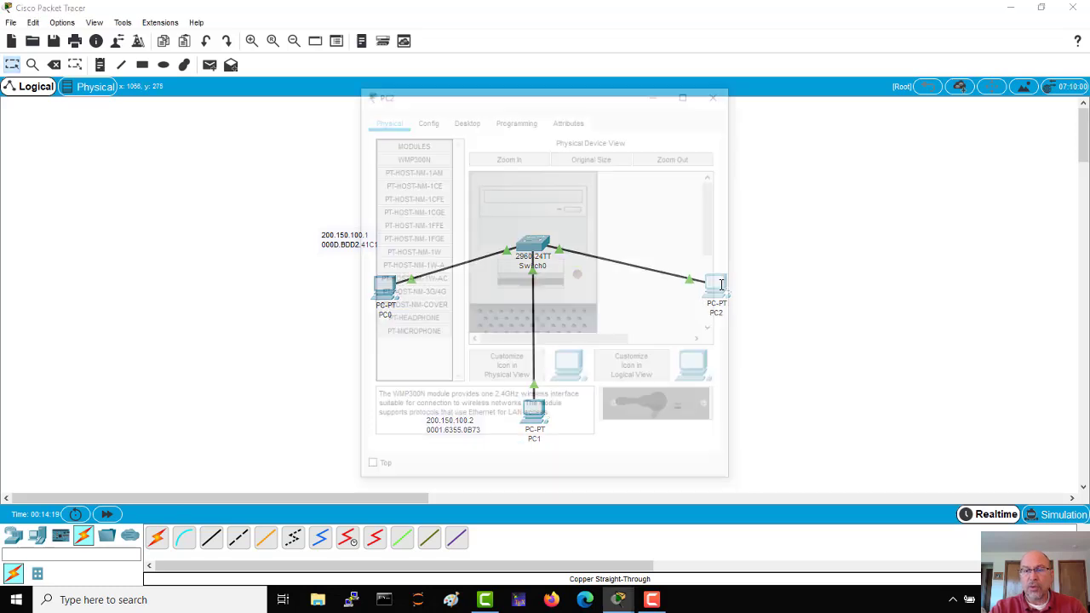
left_click(425, 118)
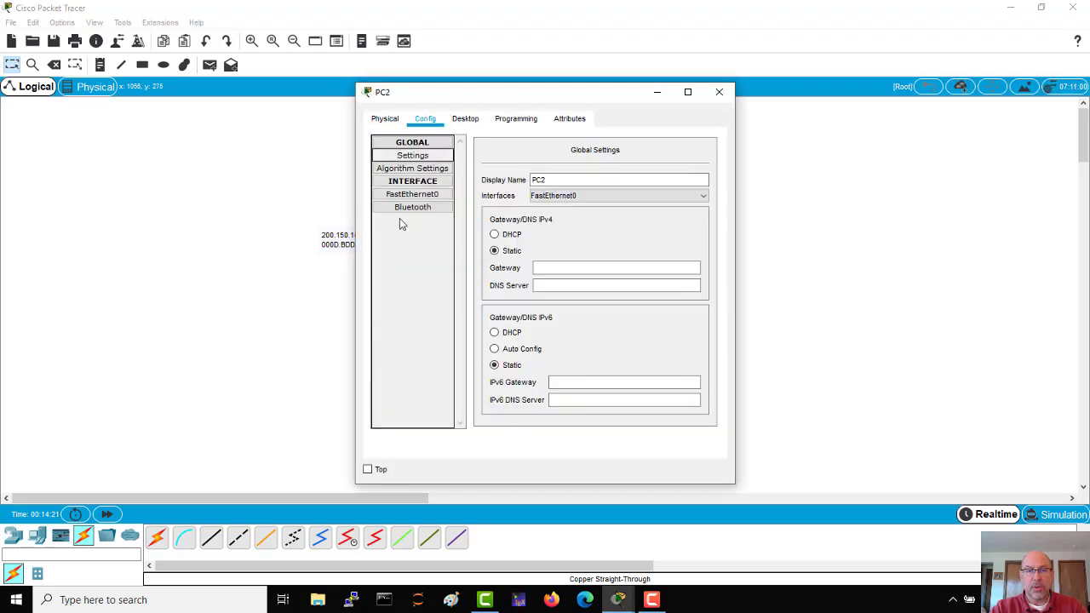
left_click(413, 194)
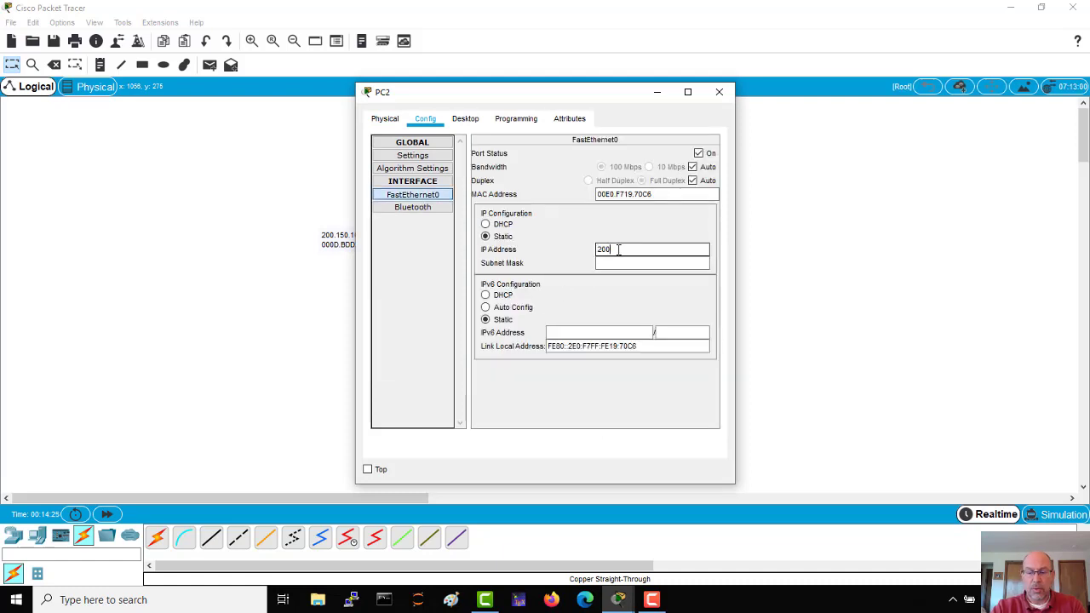
left_click(619, 248)
type("200.150.100.3")
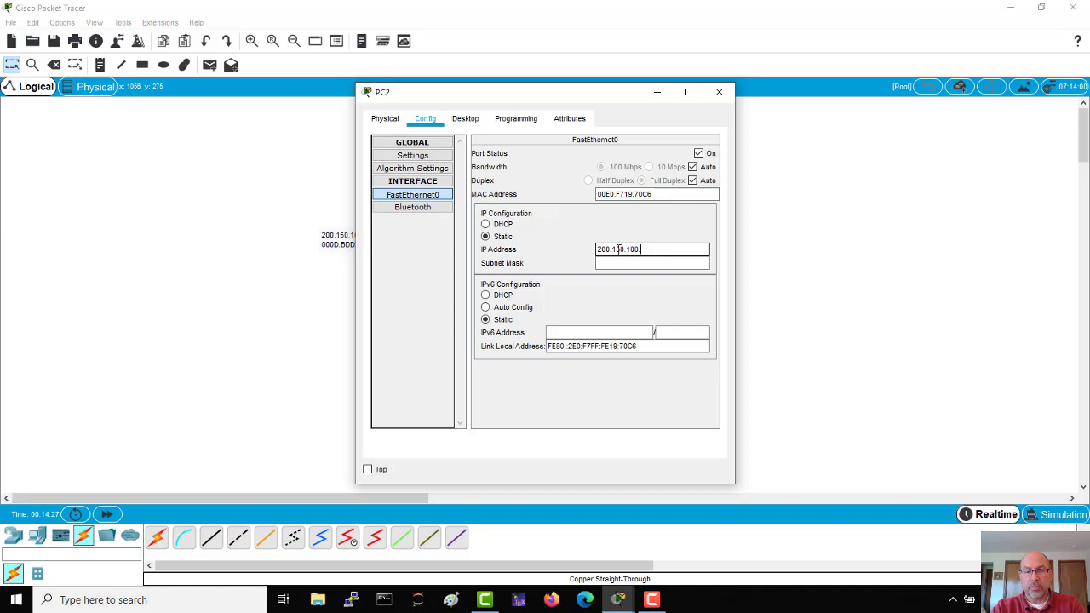
key("Tab")
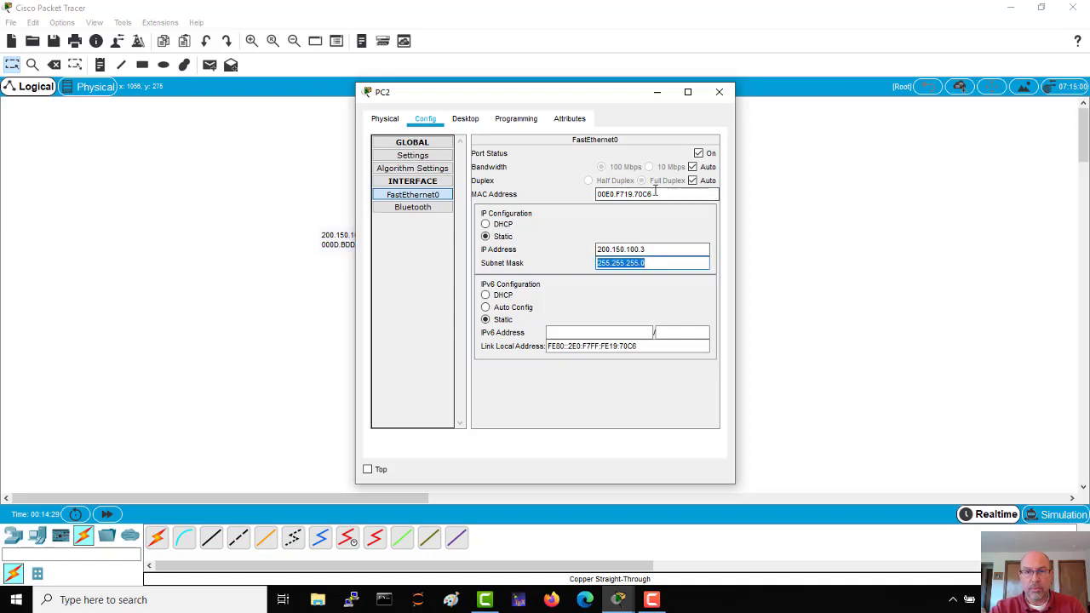
Copy PC2's MAC address and enter default gateway 200.150.100.254 in global Settings.
left_click_drag(672, 195, 576, 195)
key("ctrl+c")
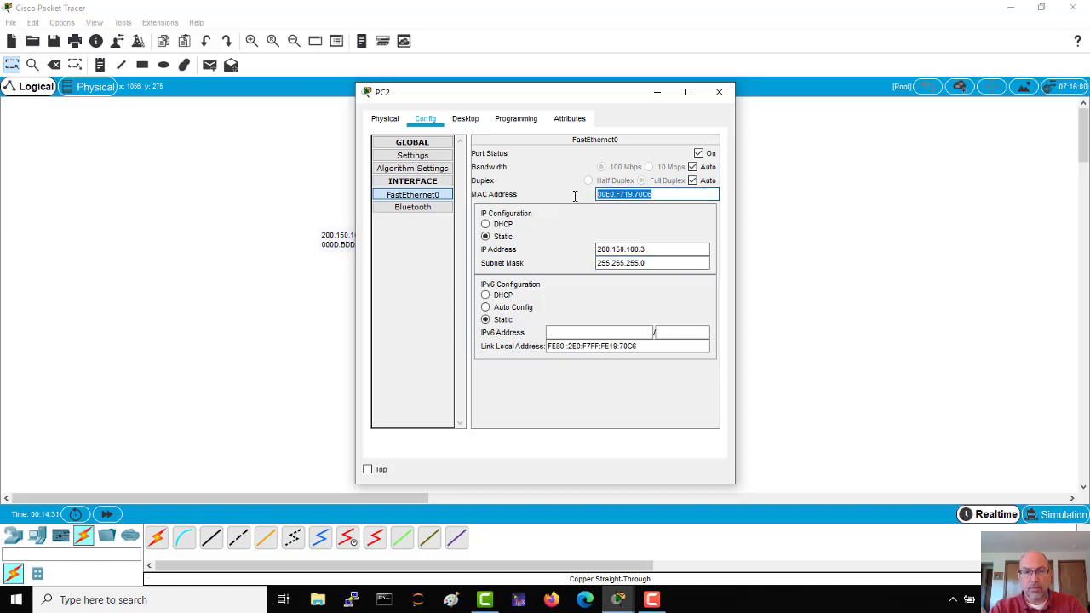
left_click(429, 160)
left_click(567, 269)
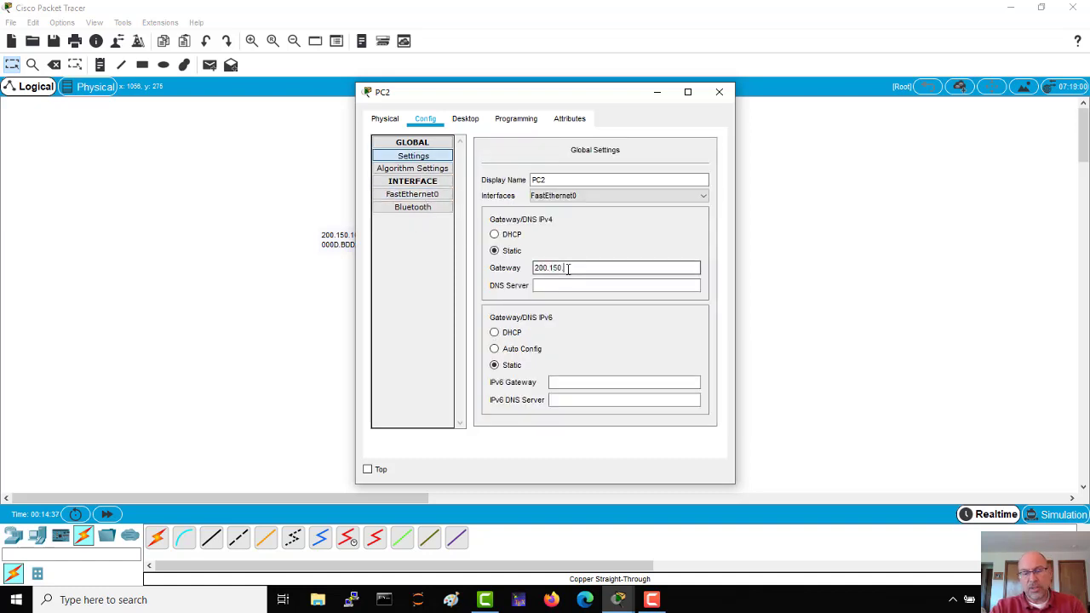
type("200.150.100")
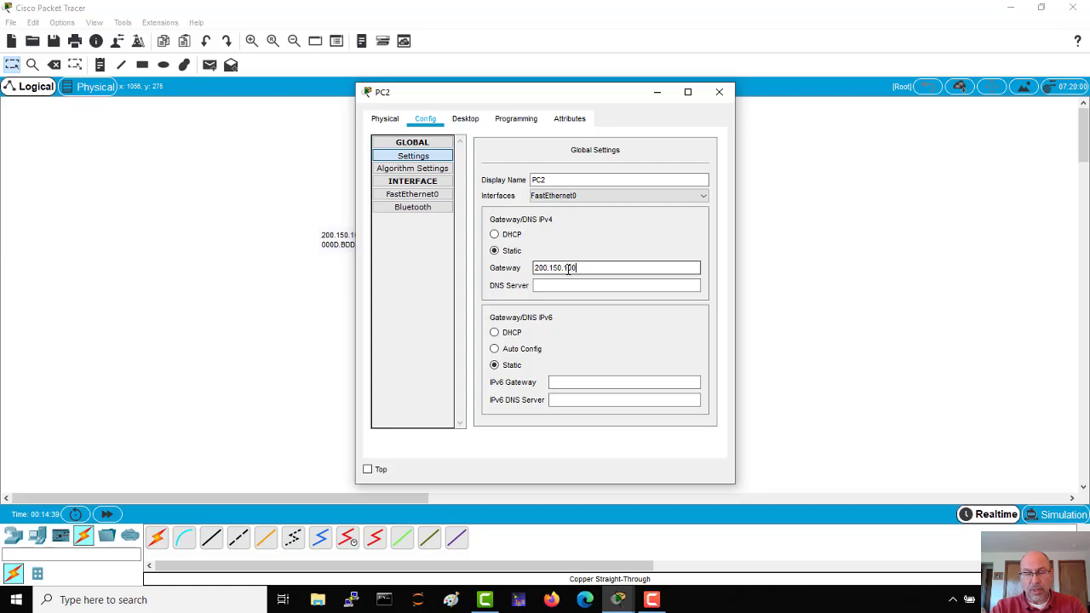
type(".254")
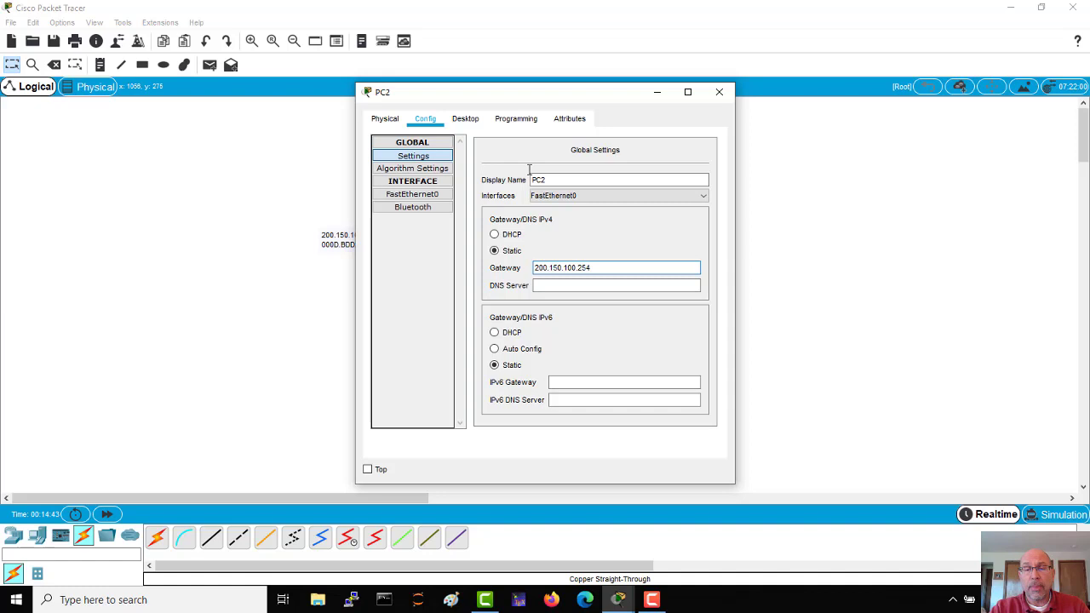
Place a note below PC2 reading 200.150.100.3 and MAC 00E0.F719.70C6.
left_click(719, 91)
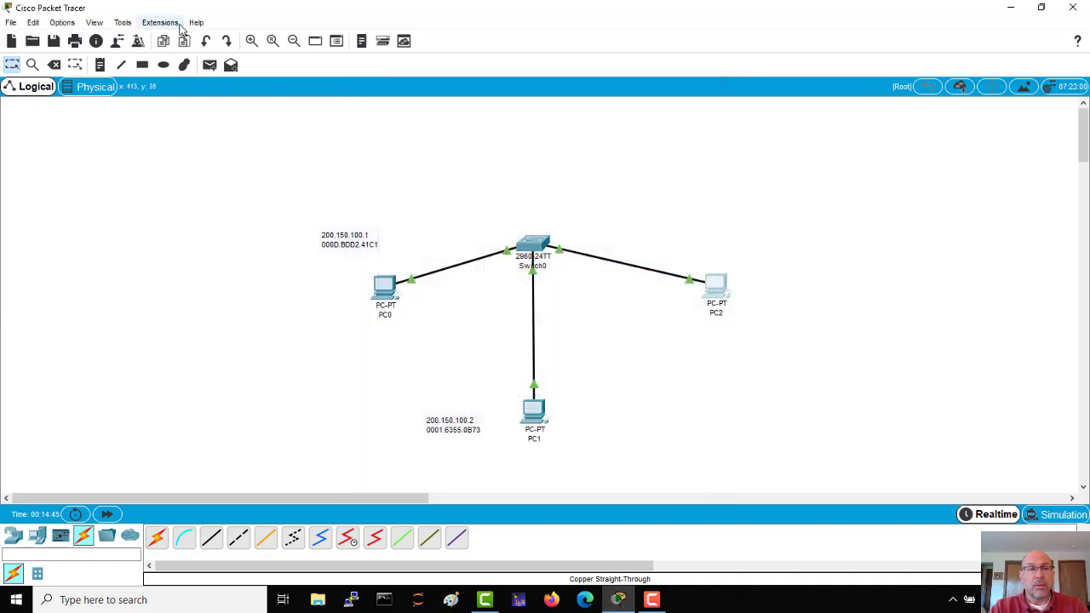
left_click(100, 66)
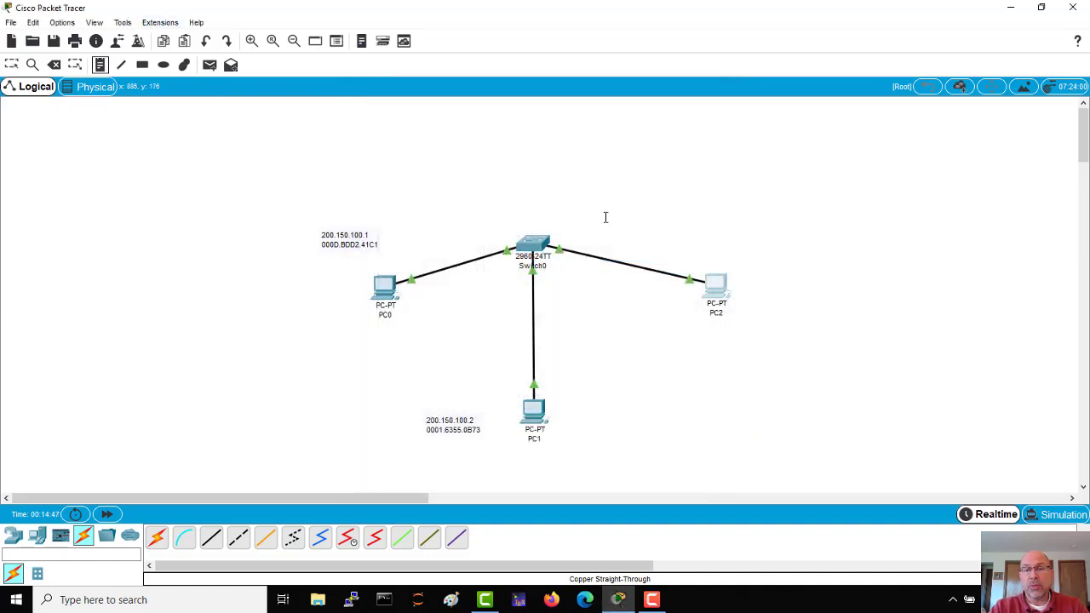
left_click(703, 344)
type("200.150.100.")
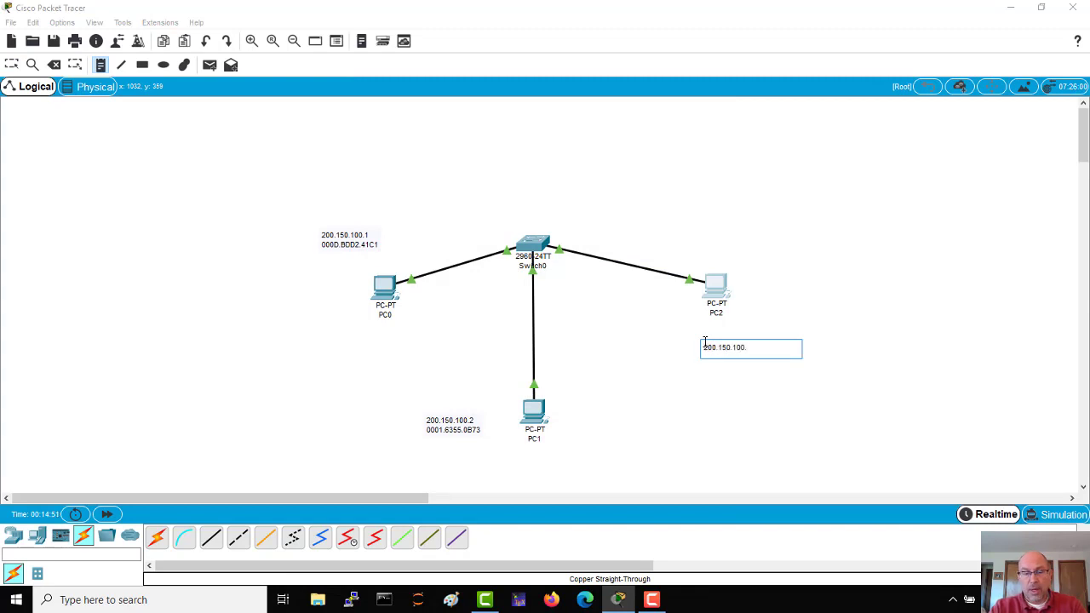
type("3")
key("Return")
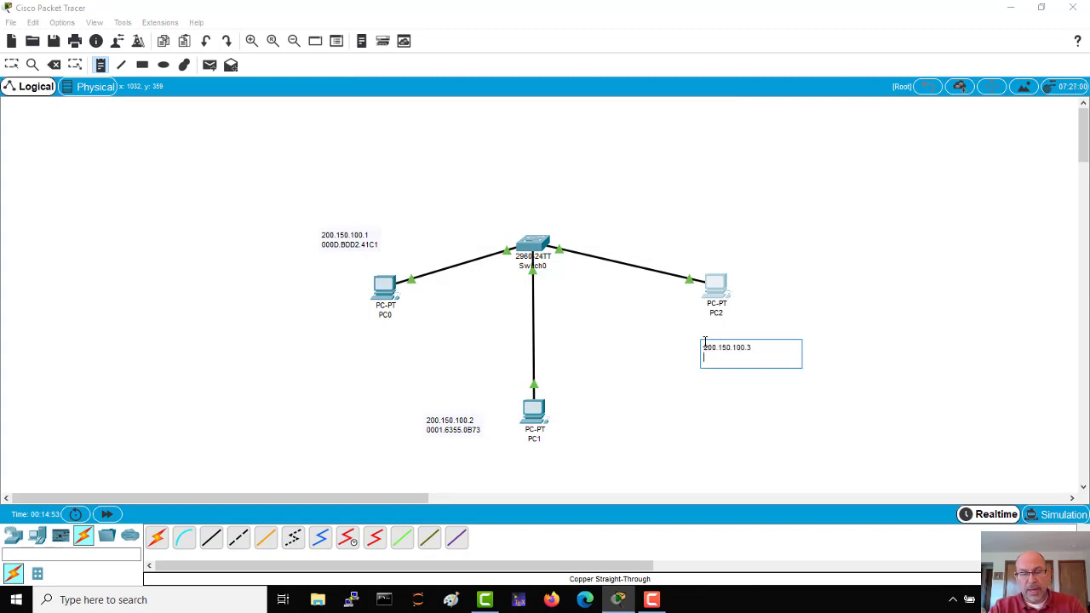
key("ctrl+v")
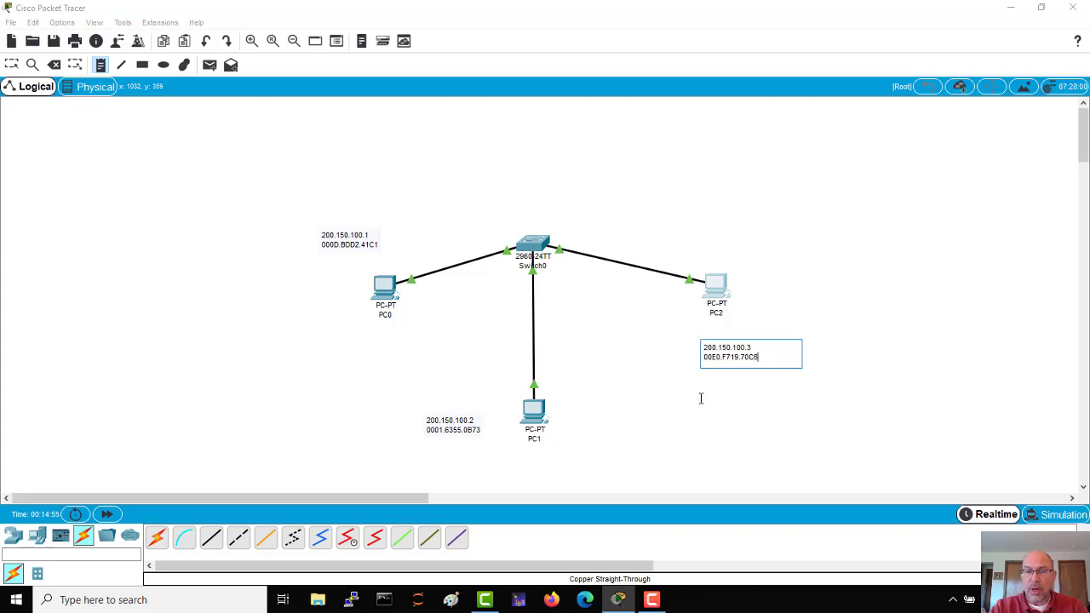
left_click(674, 410)
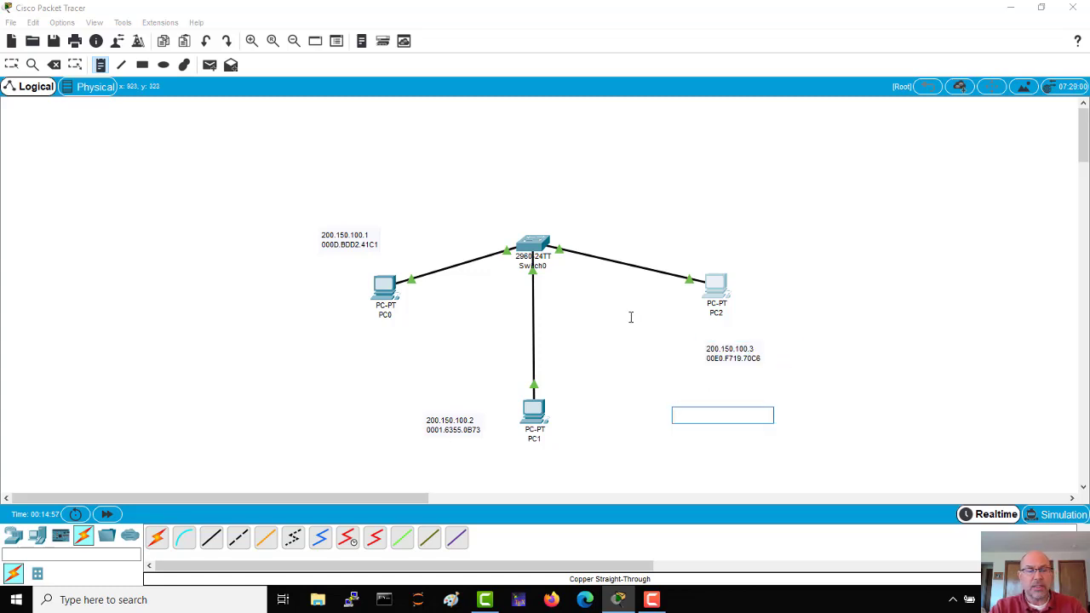
key("Escape")
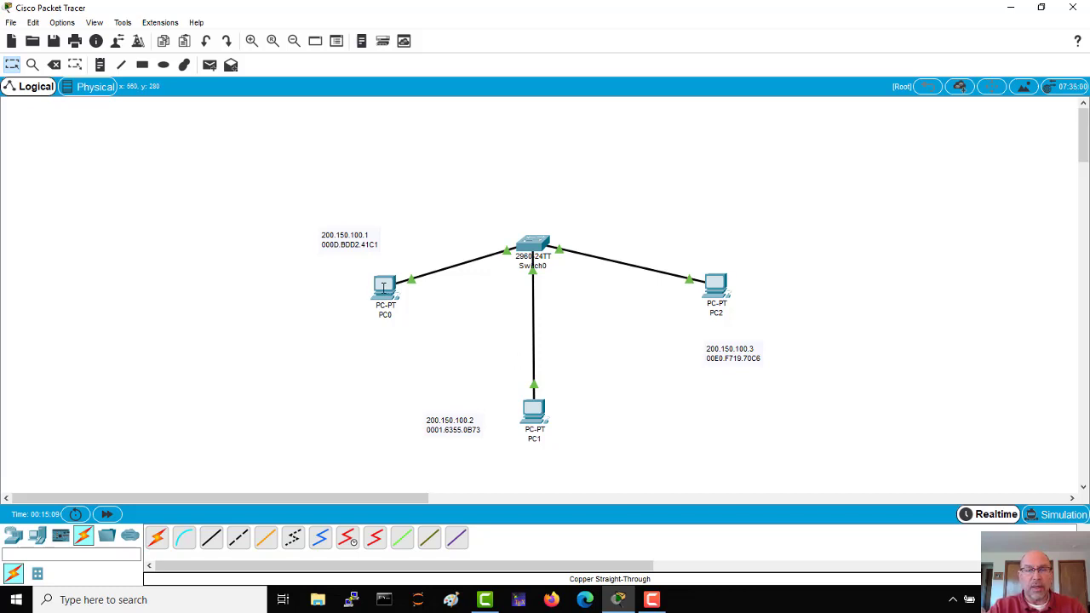
Select the switch, three PCs and their address notes, shift them right, and bring PC0's window fully on screen.
left_click(383, 287)
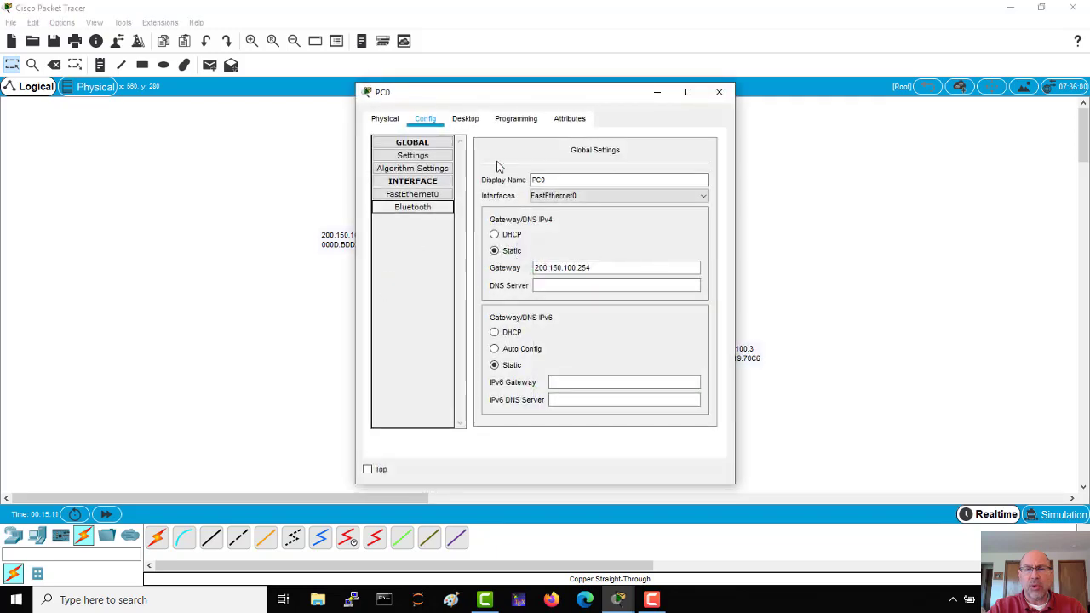
left_click_drag(592, 92, 136, 283)
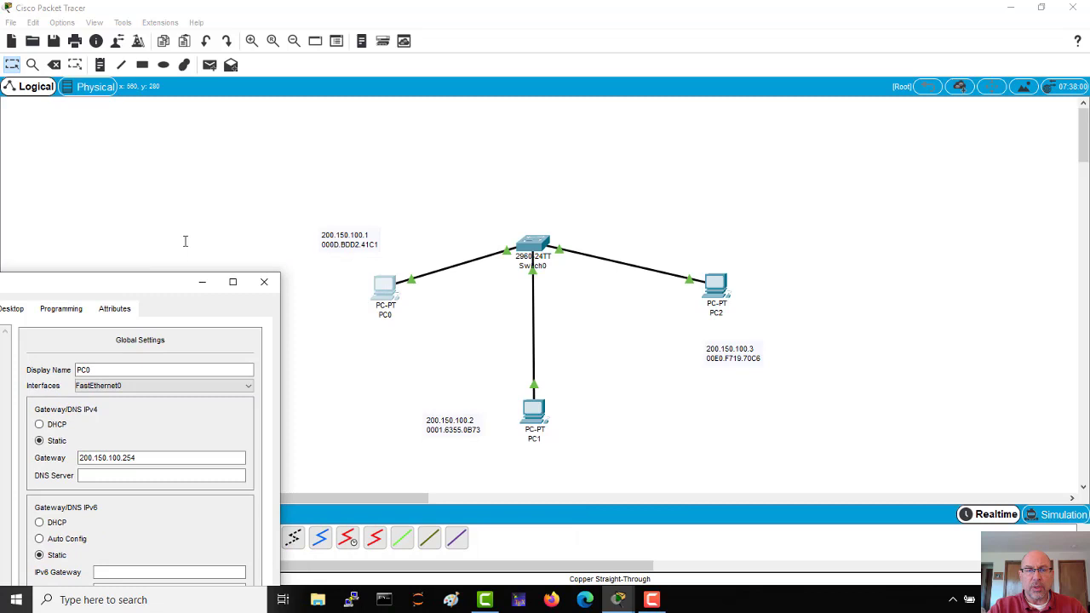
left_click_drag(301, 159, 515, 290)
left_click_drag(609, 333, 766, 448)
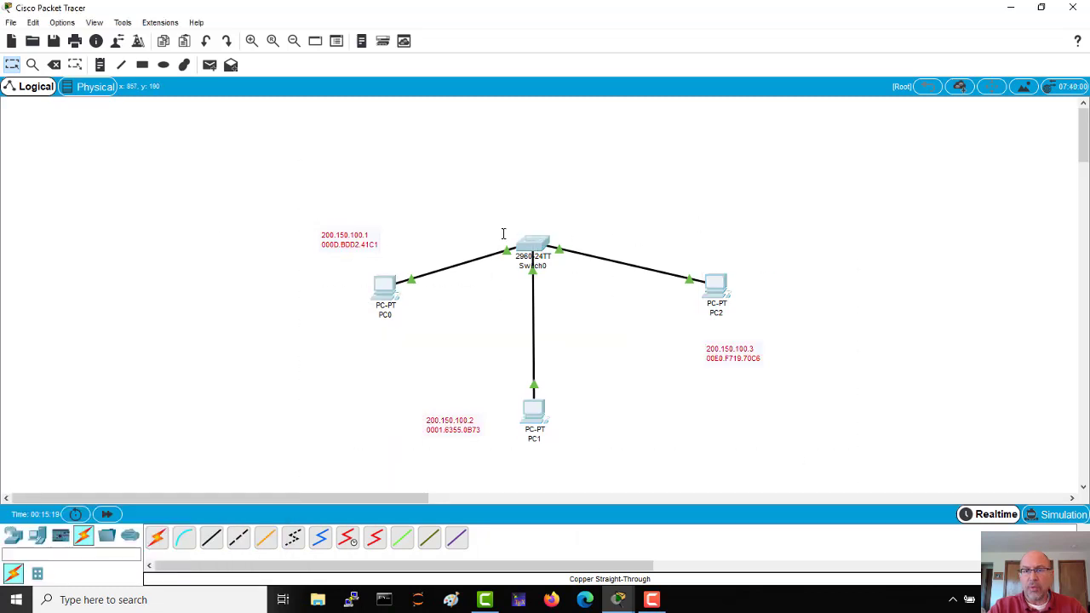
left_click_drag(542, 247, 746, 203)
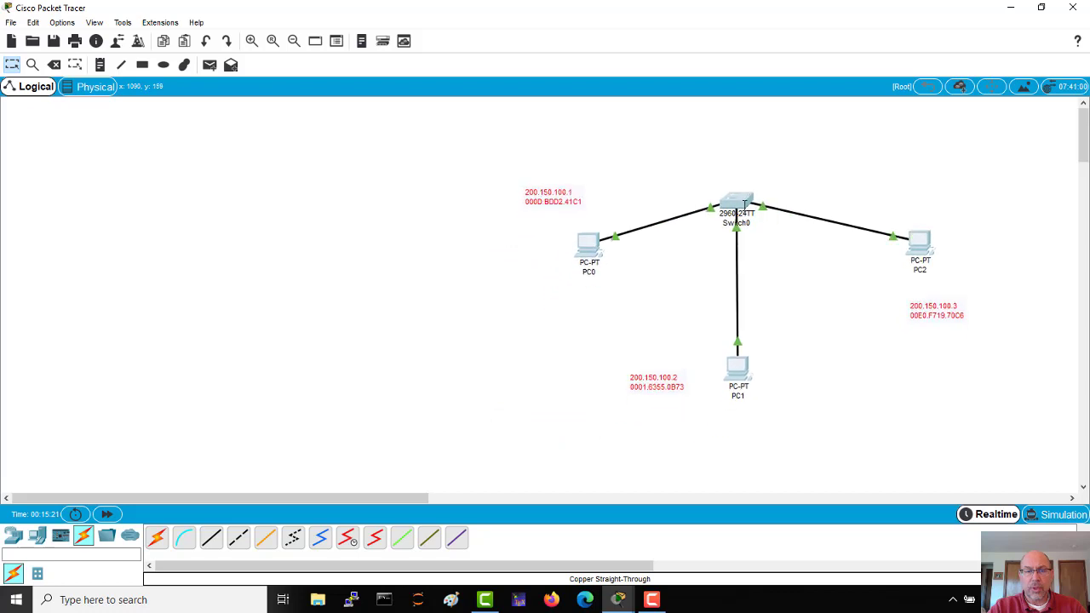
key("alt+Tab")
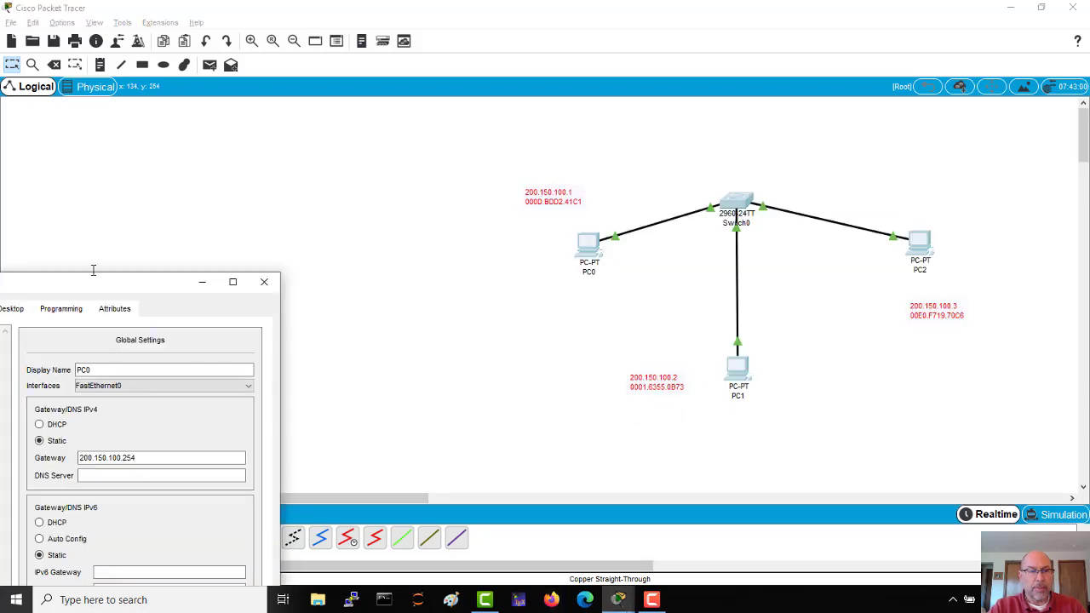
left_click_drag(97, 286, 300, 119)
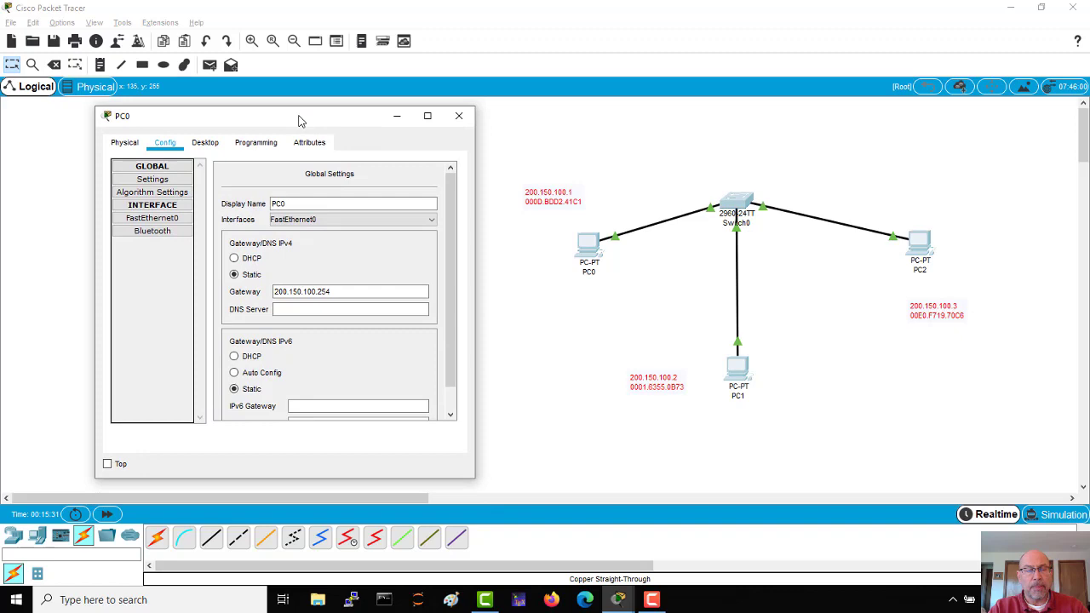
Open PC0's Desktop Command Prompt and widen the window to enlarge the console.
left_click(209, 143)
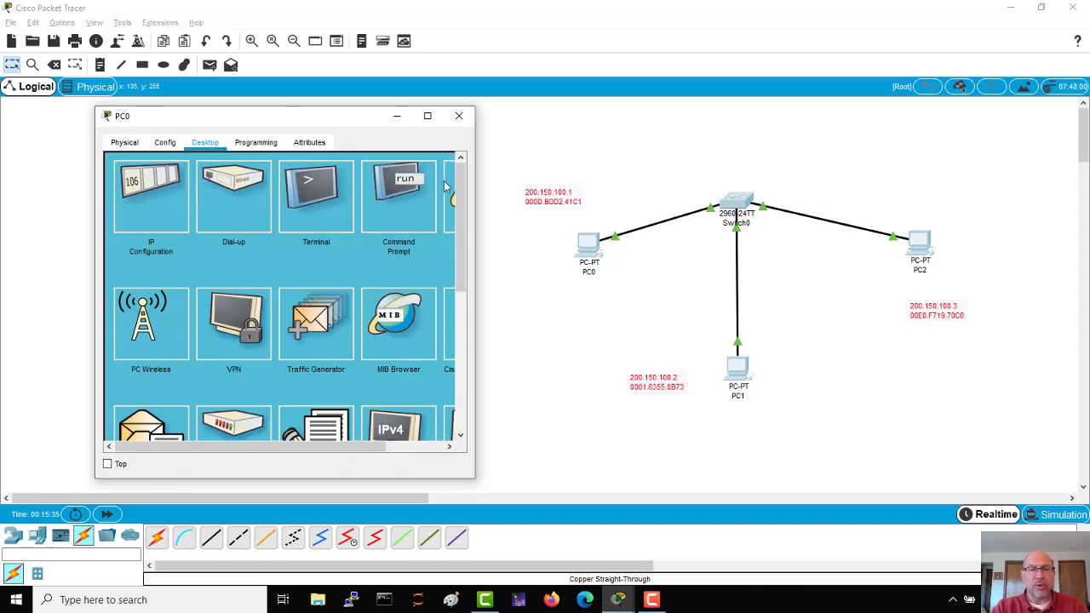
left_click_drag(460, 220, 467, 196)
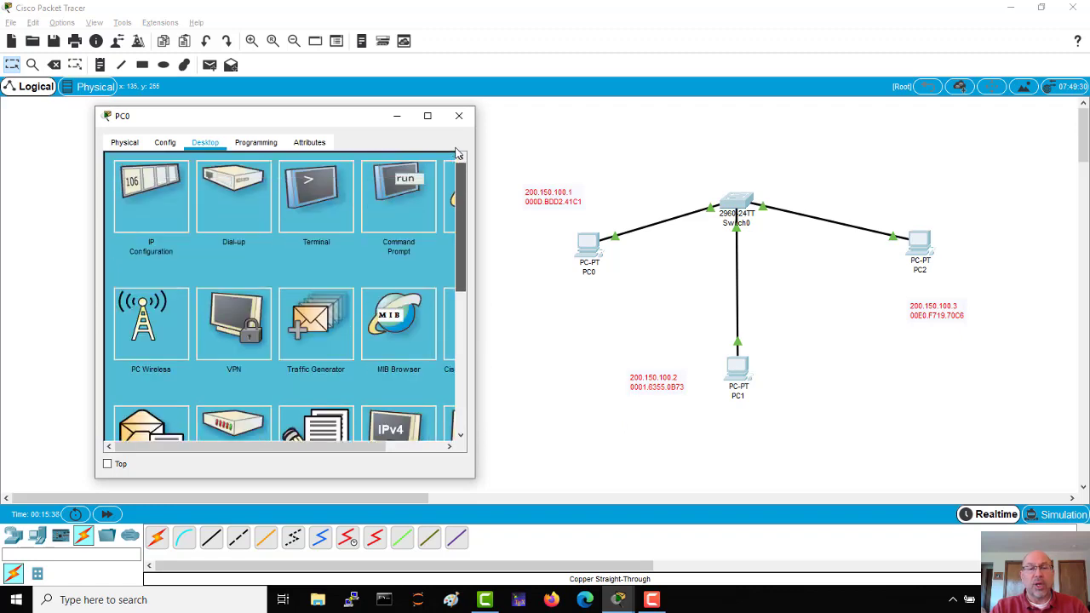
left_click(400, 191)
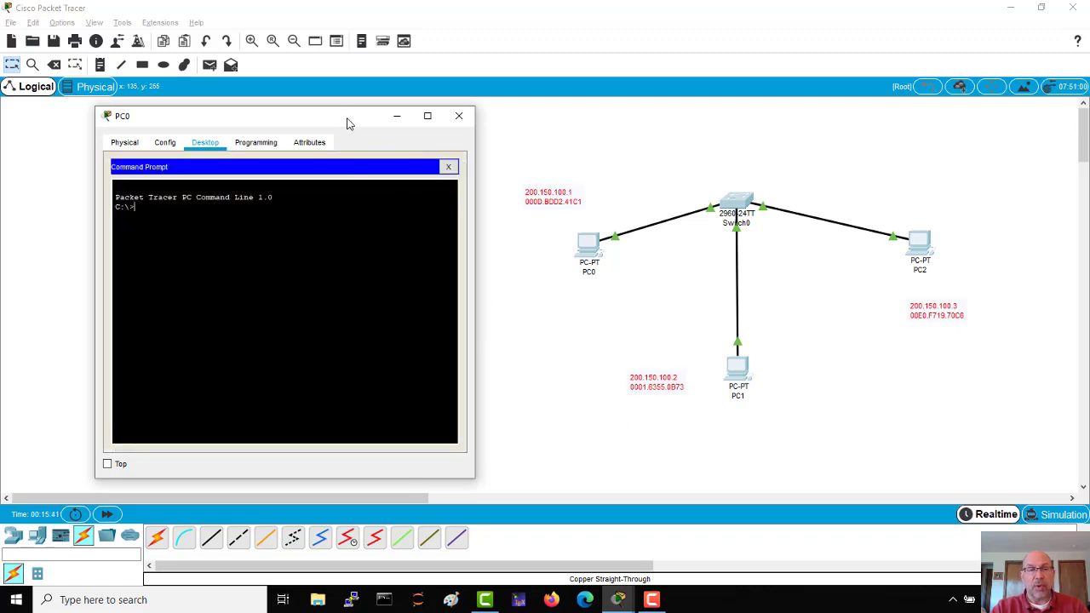
left_click_drag(340, 120, 309, 116)
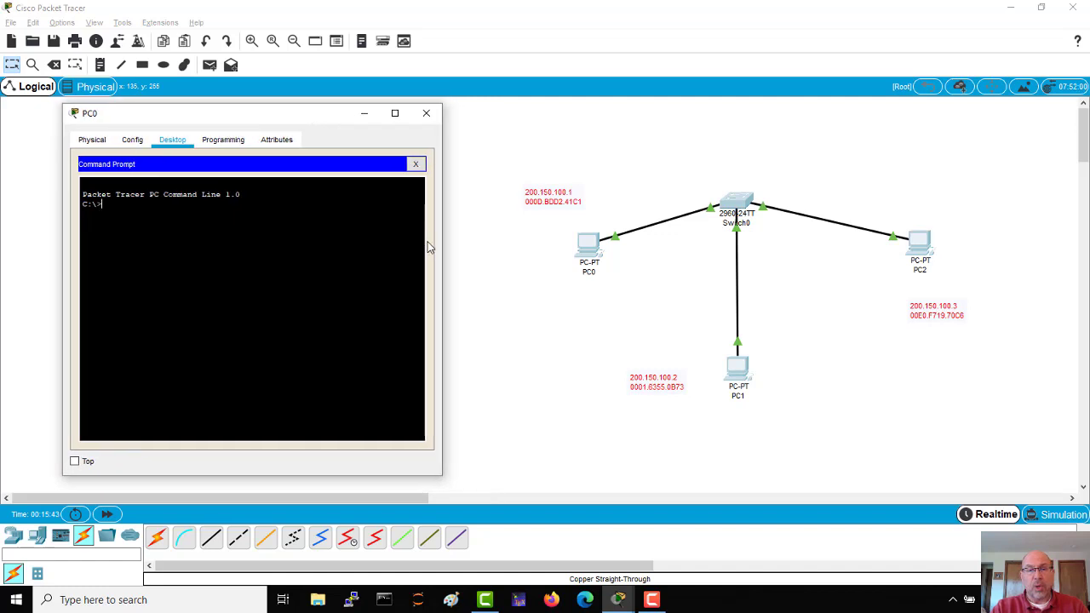
left_click_drag(442, 253, 489, 253)
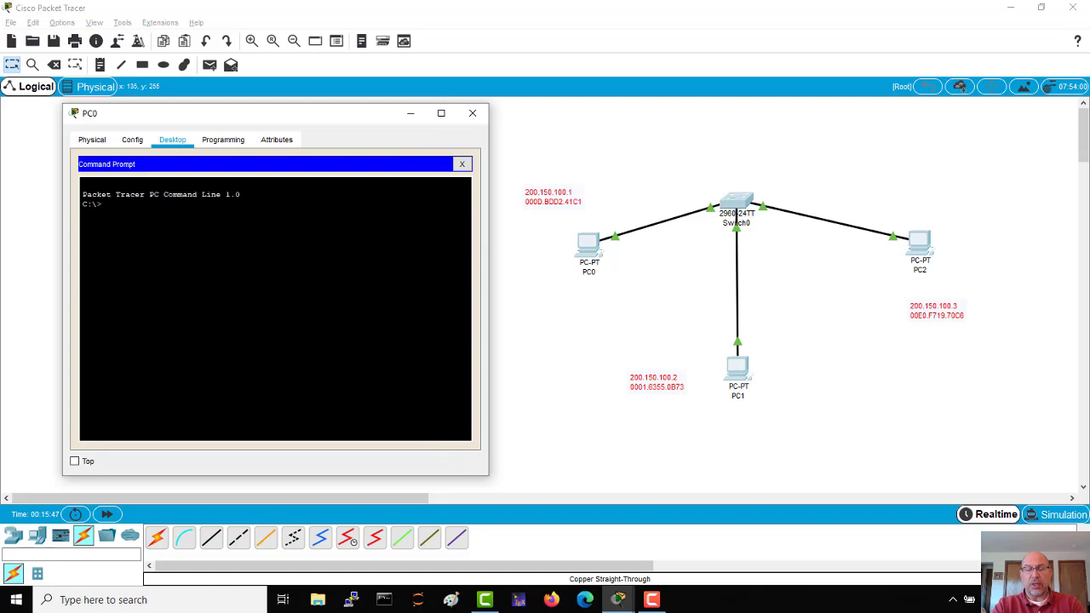
Run ipconfig and then ipconfig /all on PC0.
type("ipconfig")
key("Return")
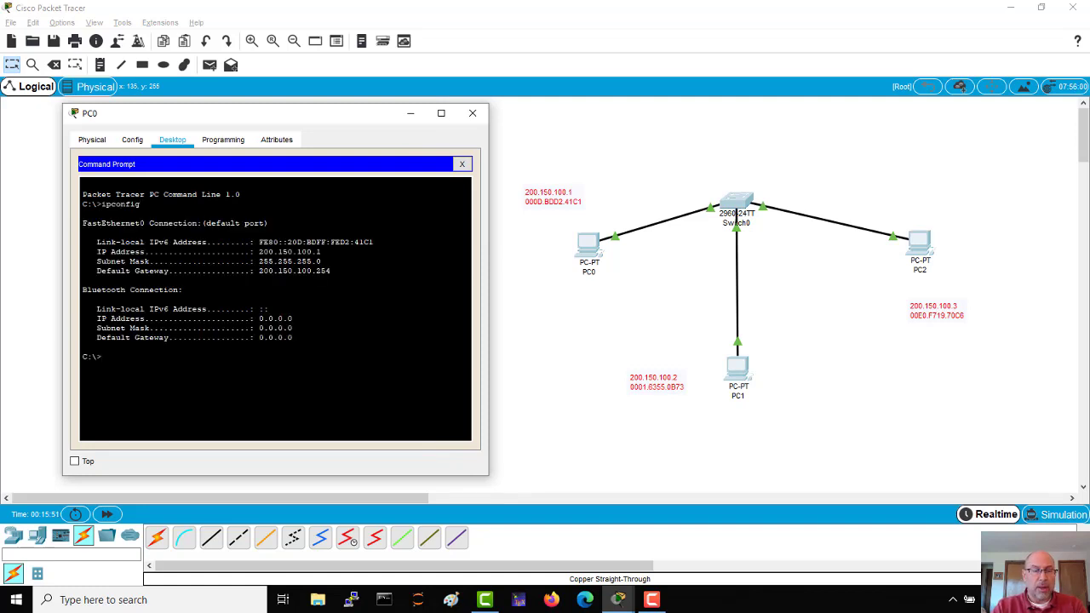
key("Up")
type("/a")
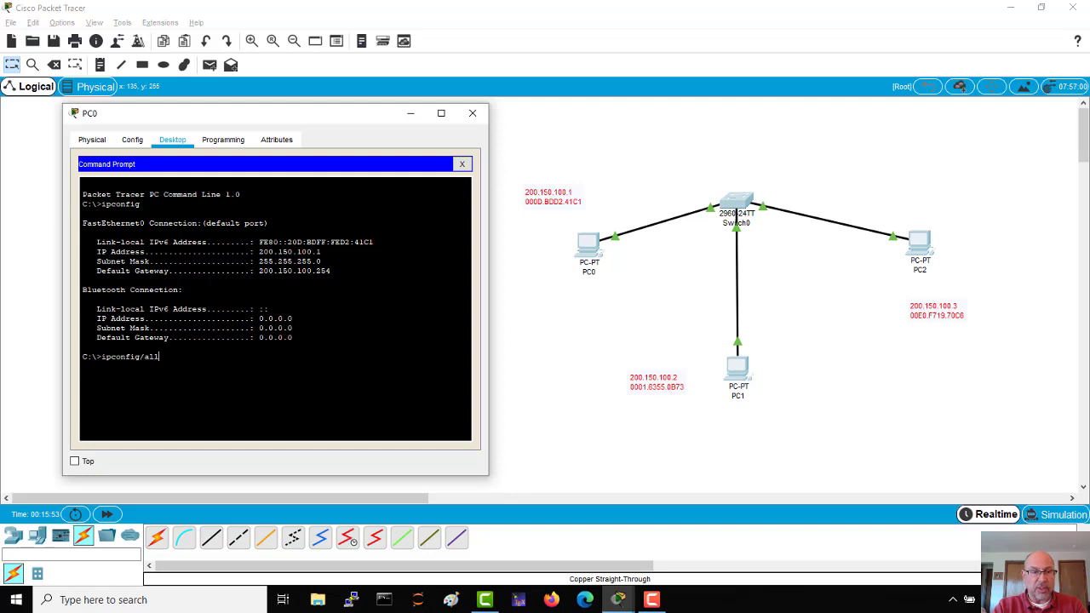
type("ll")
key("Return")
key("Up")
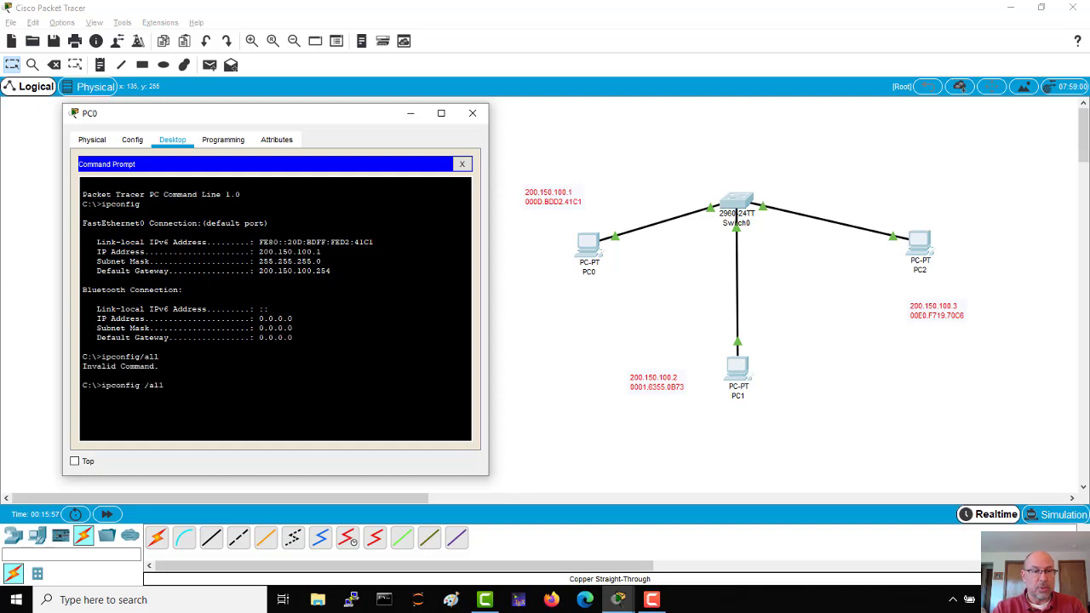
key("Return")
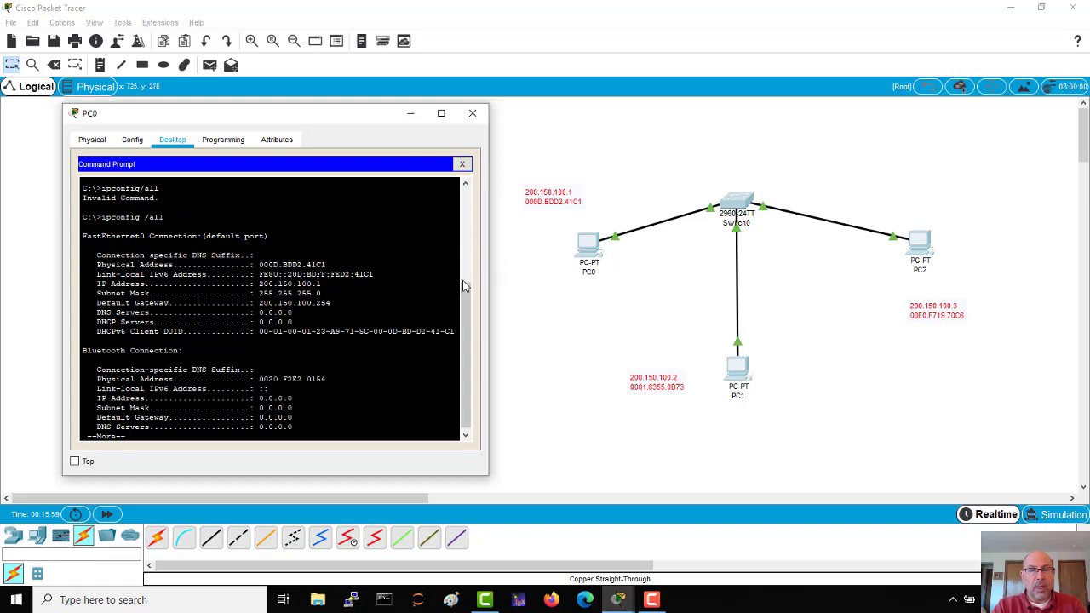
Highlight the Default Gateway value 200.150.100.254 in the ipconfig /all output.
mouse_move(467, 313)
left_mouse_down()
mouse_move(466, 300)
mouse_move(468, 316)
left_mouse_up()
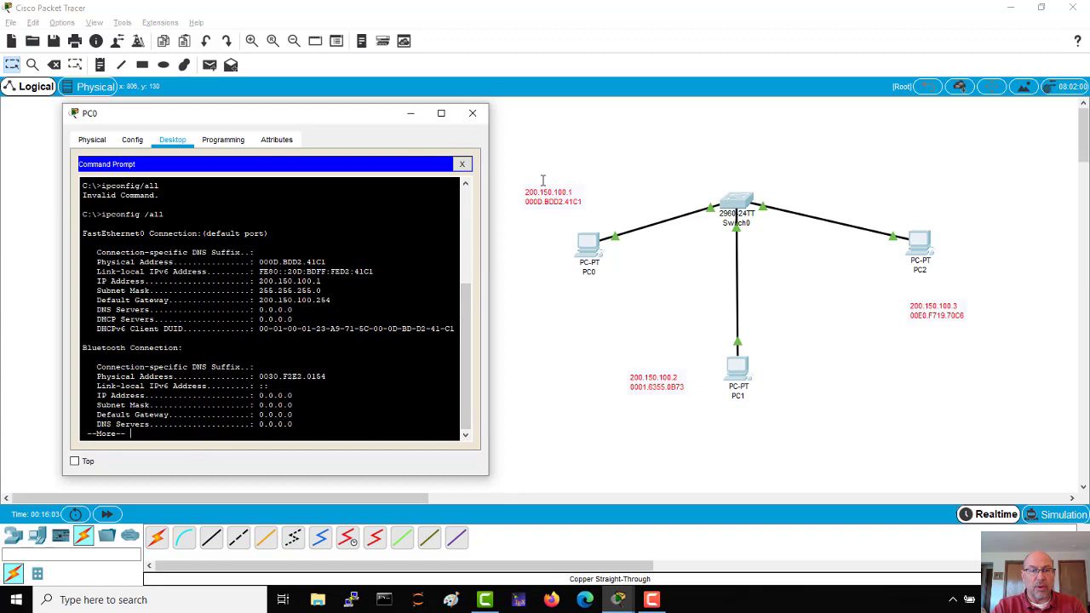
left_click_drag(332, 299, 259, 300)
left_click(293, 319)
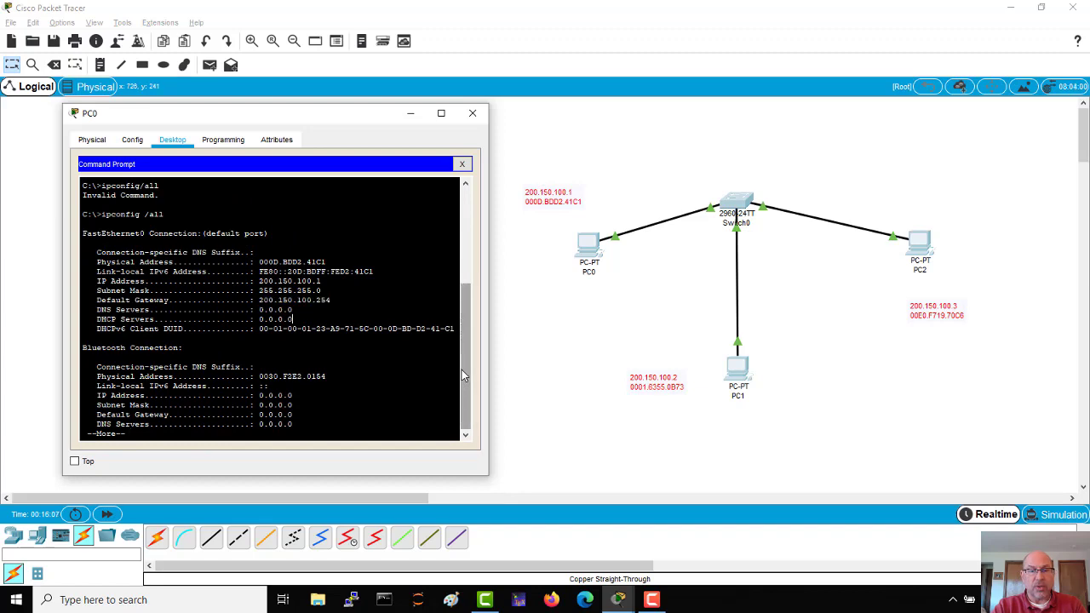
left_click_drag(462, 369, 471, 477)
left_click(396, 478)
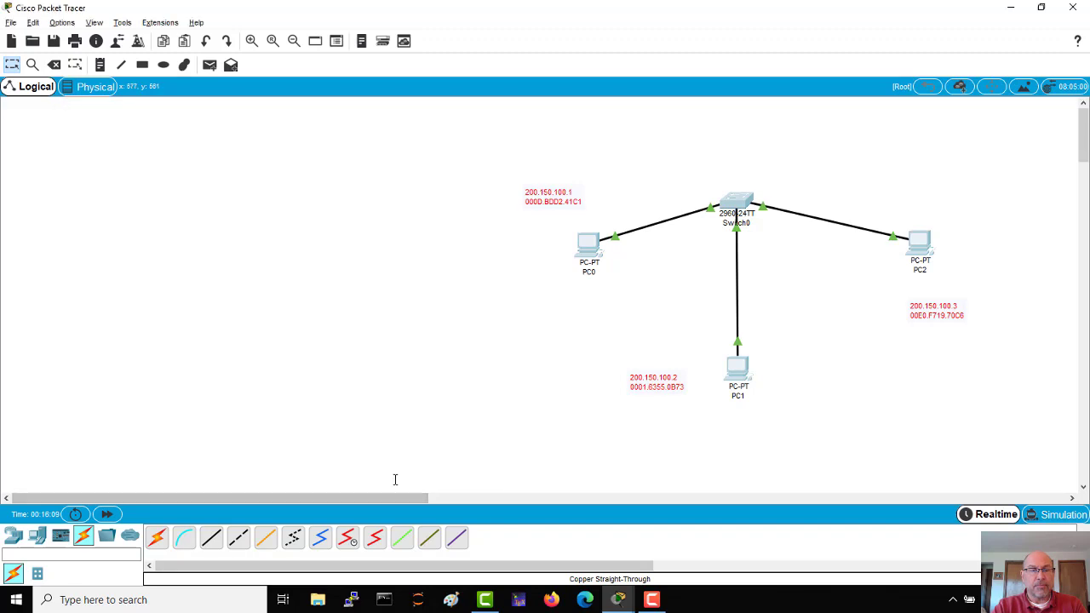
Return to PC0's console and try route print, which returns Invalid Command, then clear it.
key("alt+Tab")
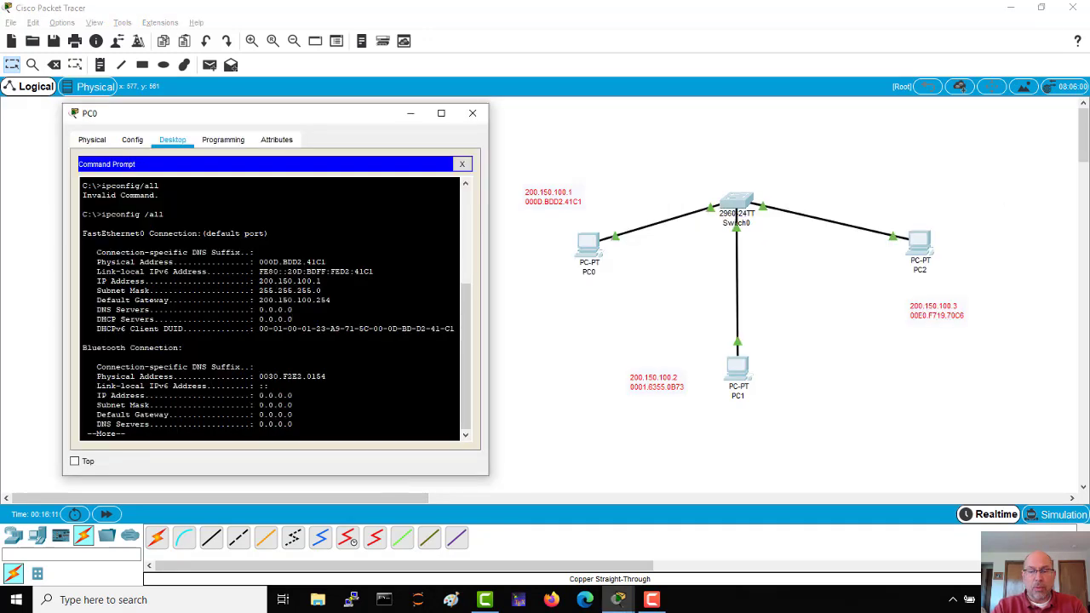
key("Return")
key("Return")
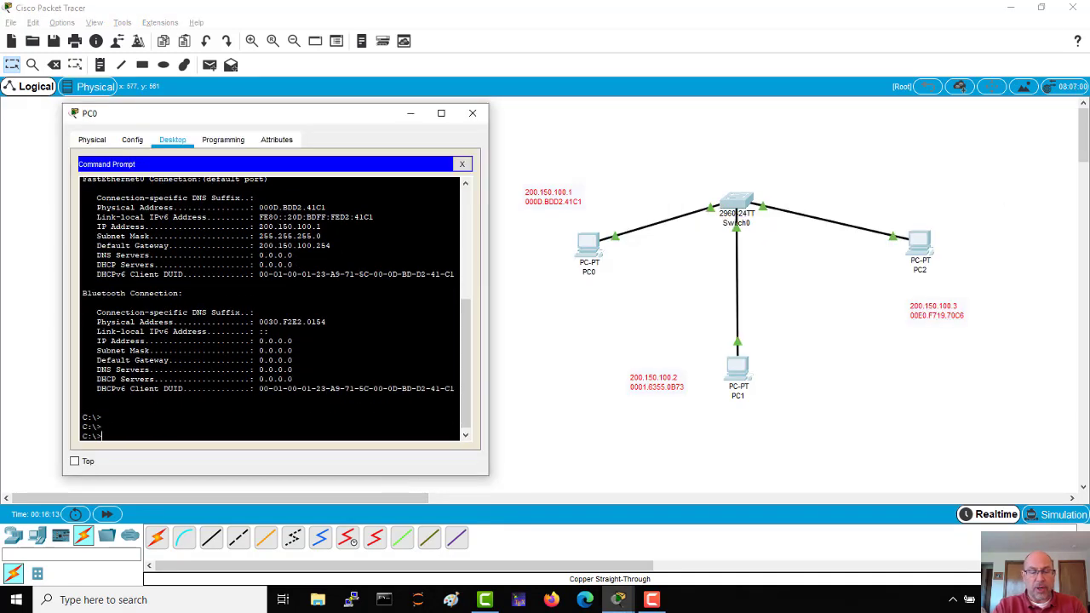
type("route pri")
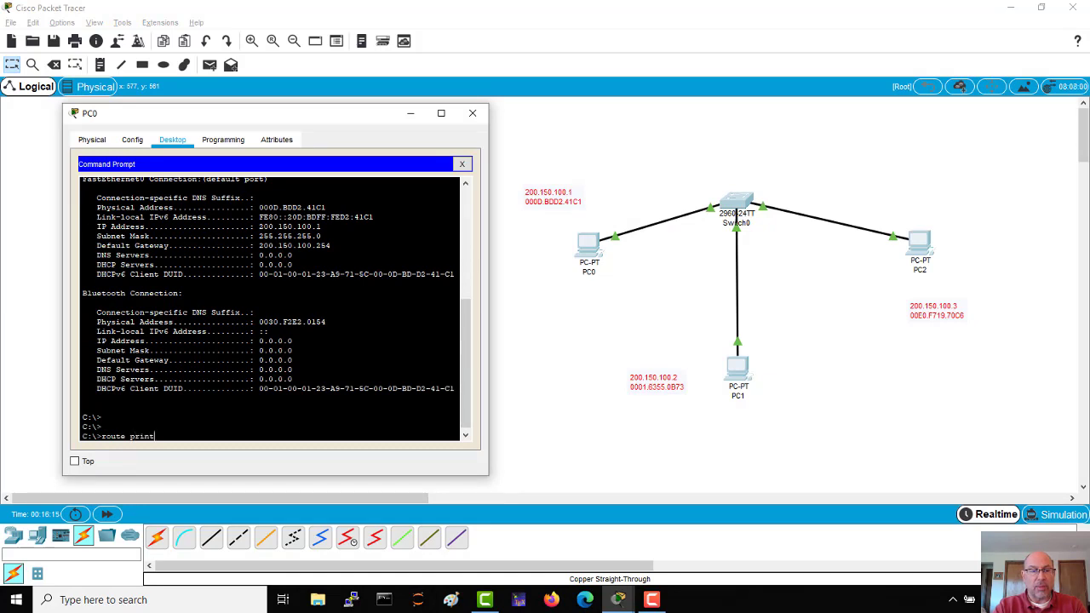
type("nt")
key("Return")
key("Up")
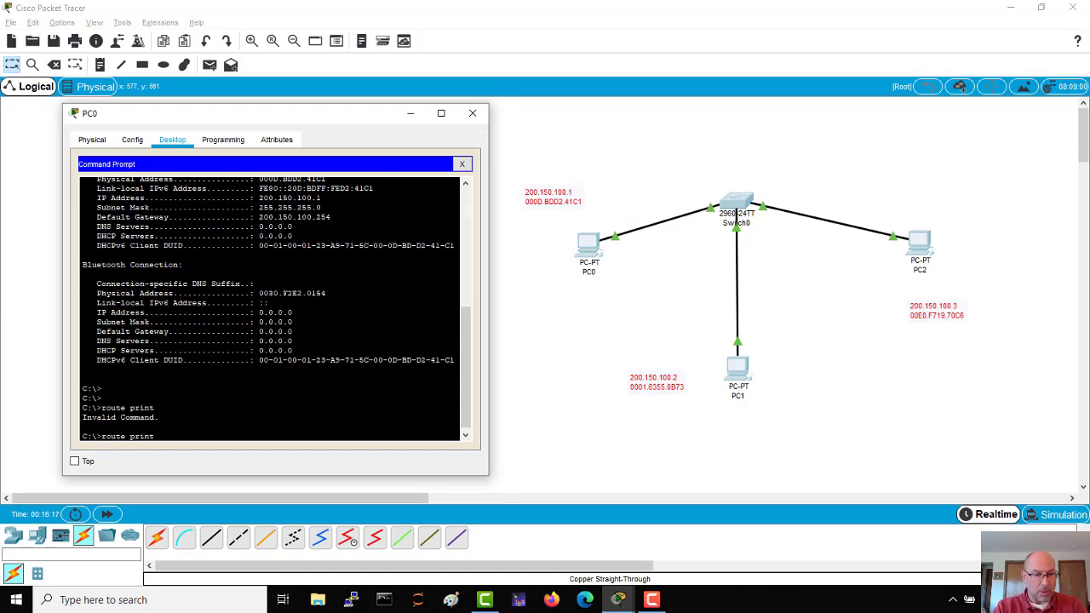
key("BackSpace")
key("BackSpace")
key("BackSpace")
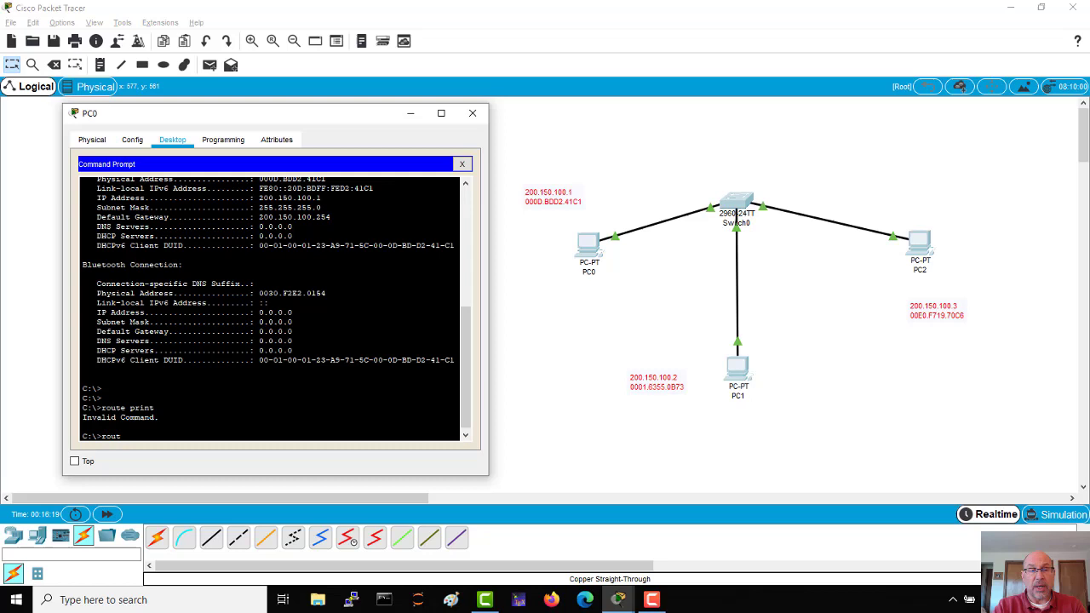
key("BackSpace")
key("BackSpace")
key("BackSpace")
key("BackSpace")
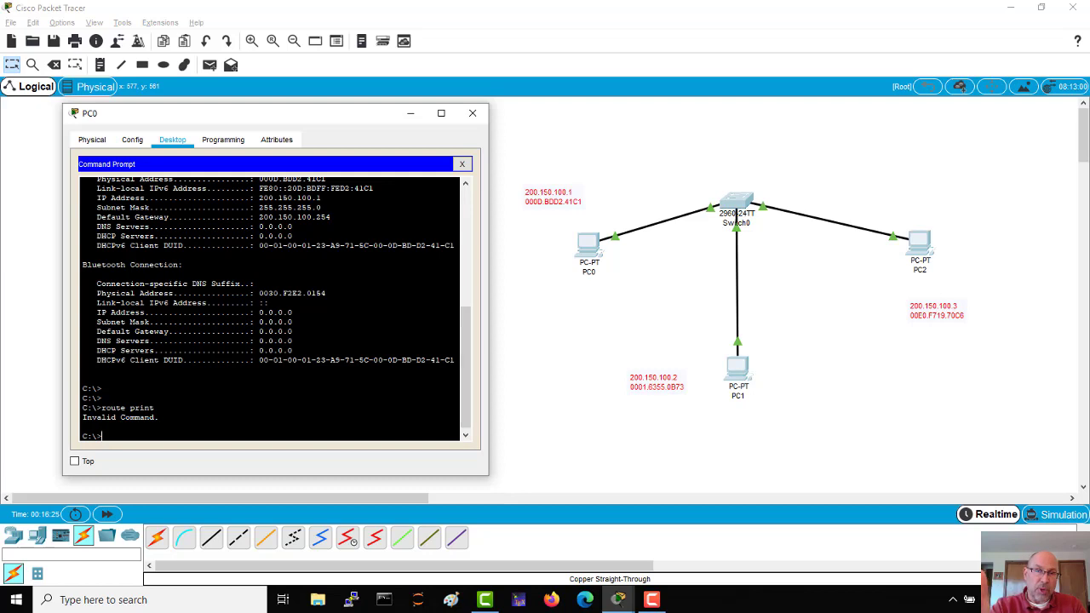
From PC0, ping 200.150.100.1, 200.150.100.2 and 200.150.100.3.
type("ping")
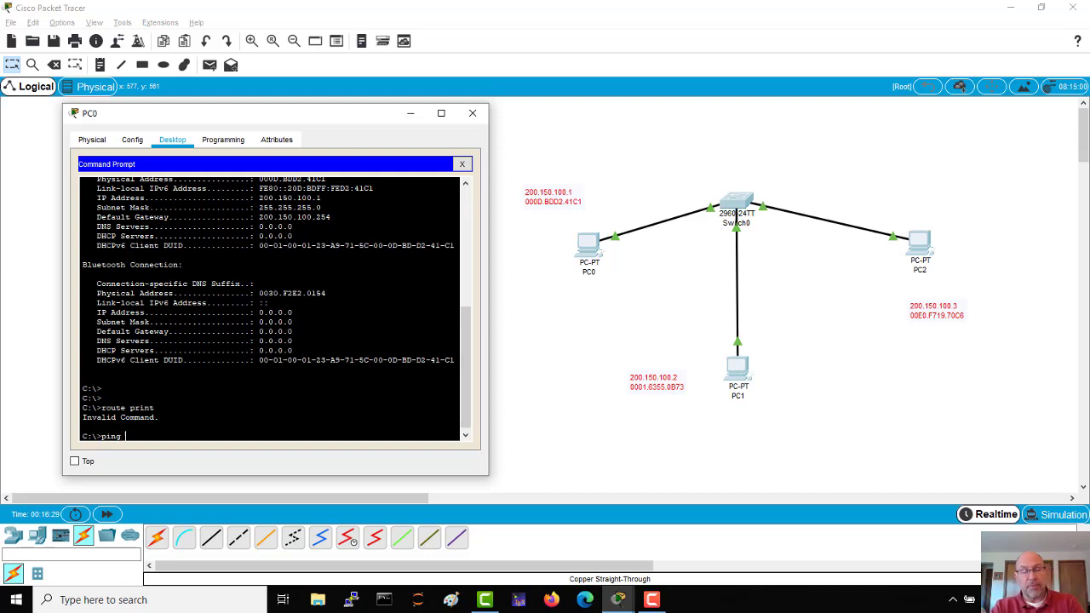
type(" 200.1")
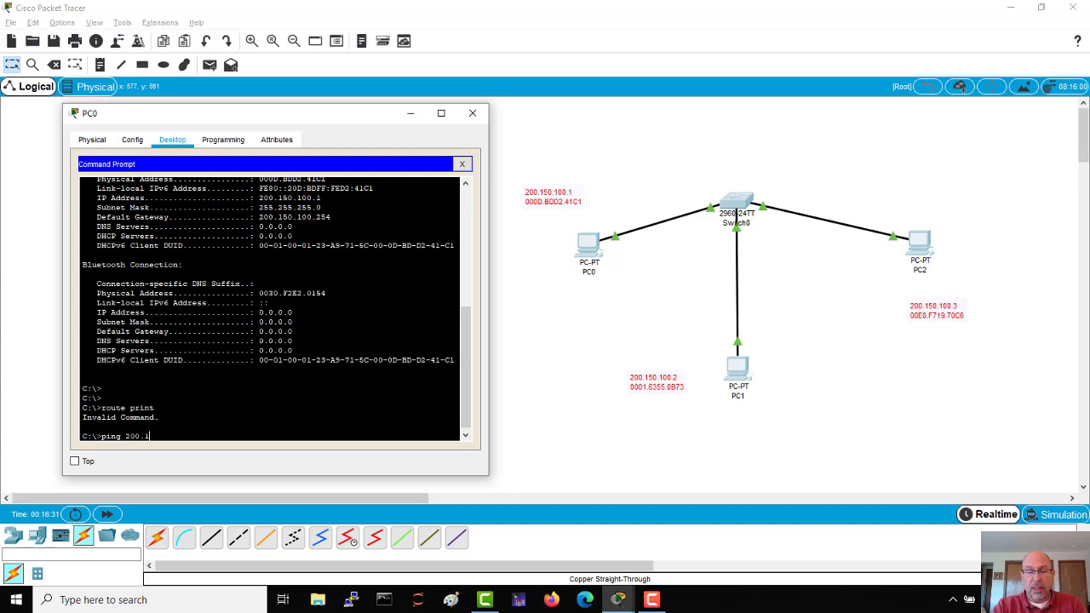
type("50.100.")
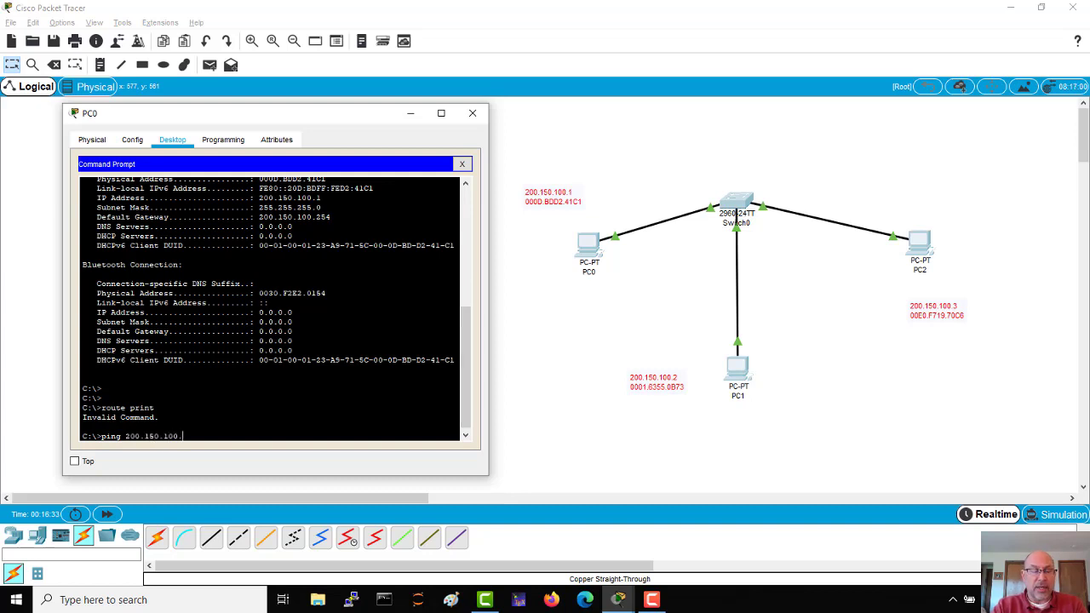
type("1")
key("Return")
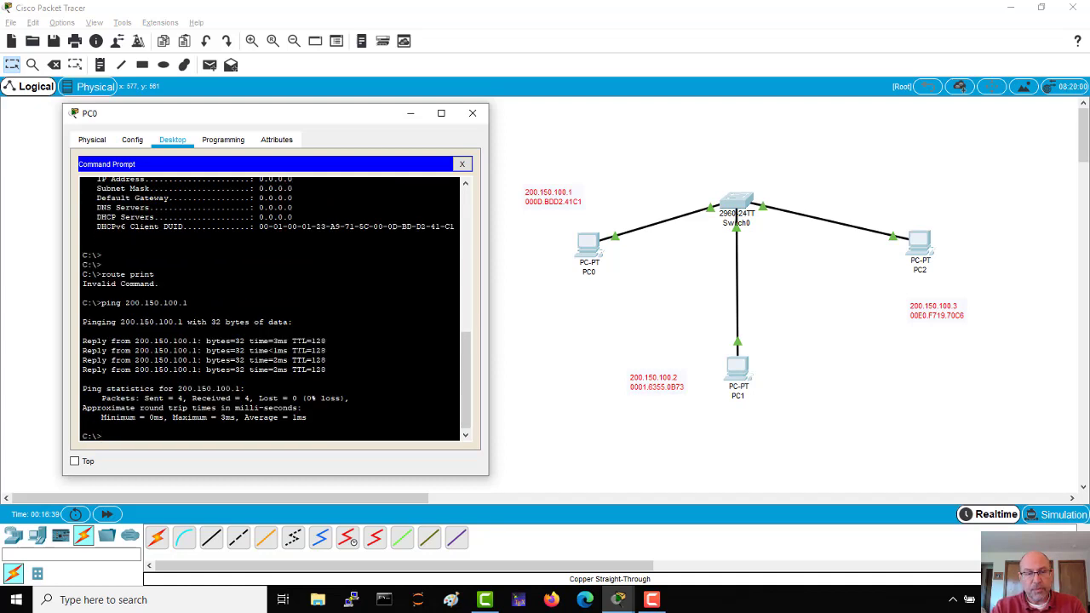
key("Return")
key("Return")
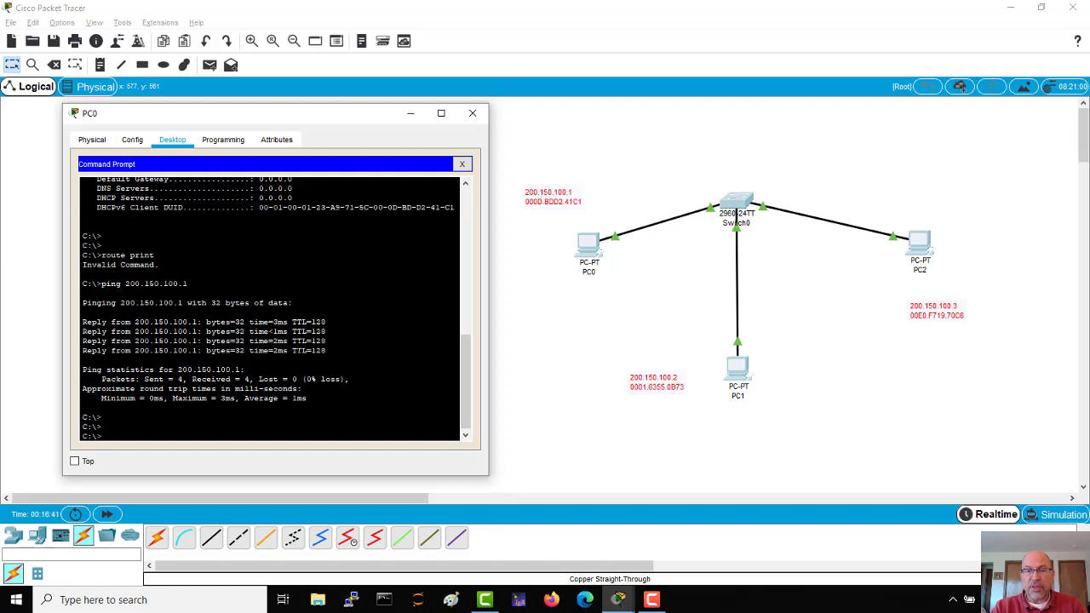
key("Up")
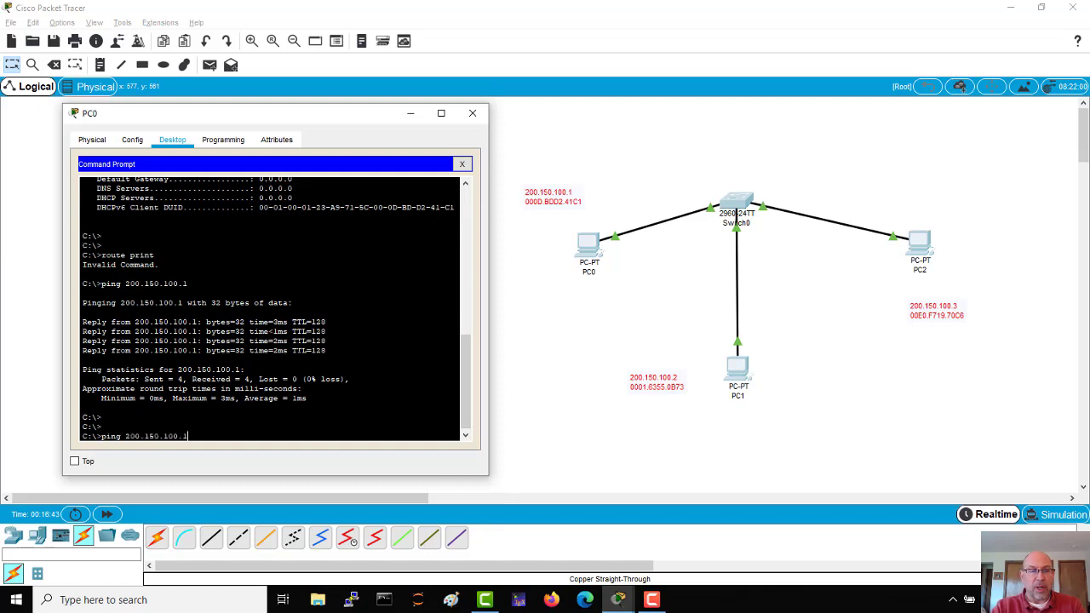
key("BackSpace")
type("2")
key("Return")
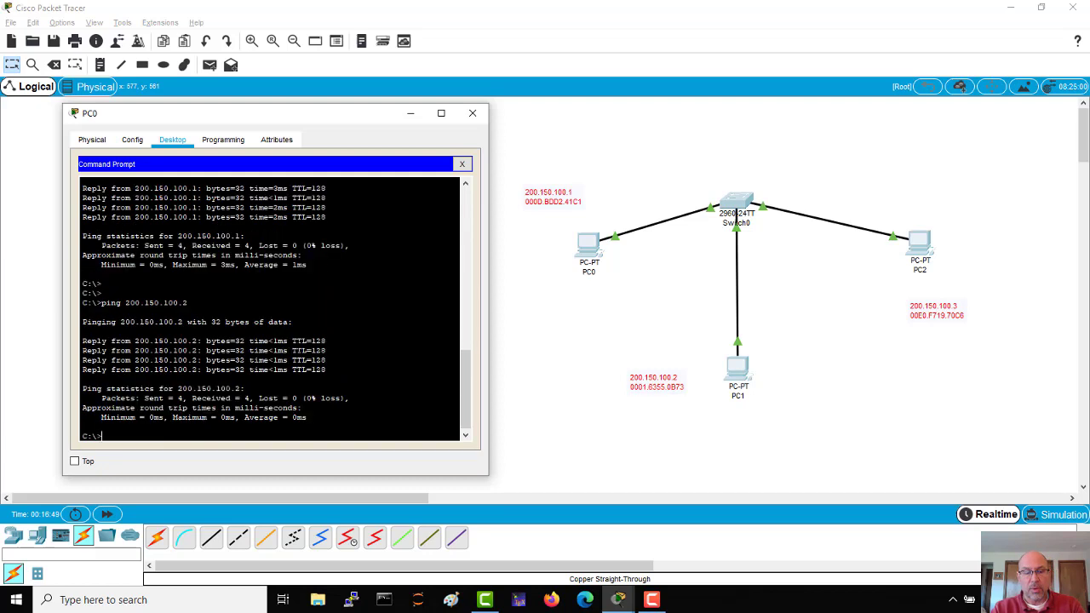
type("ping 200.150.100.")
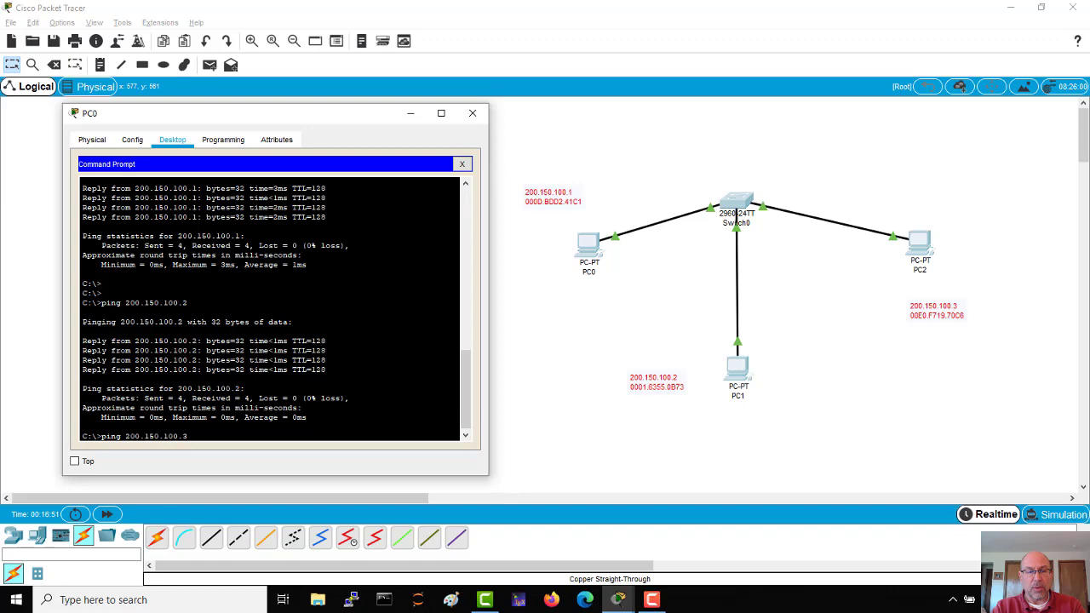
type("3")
key("Return")
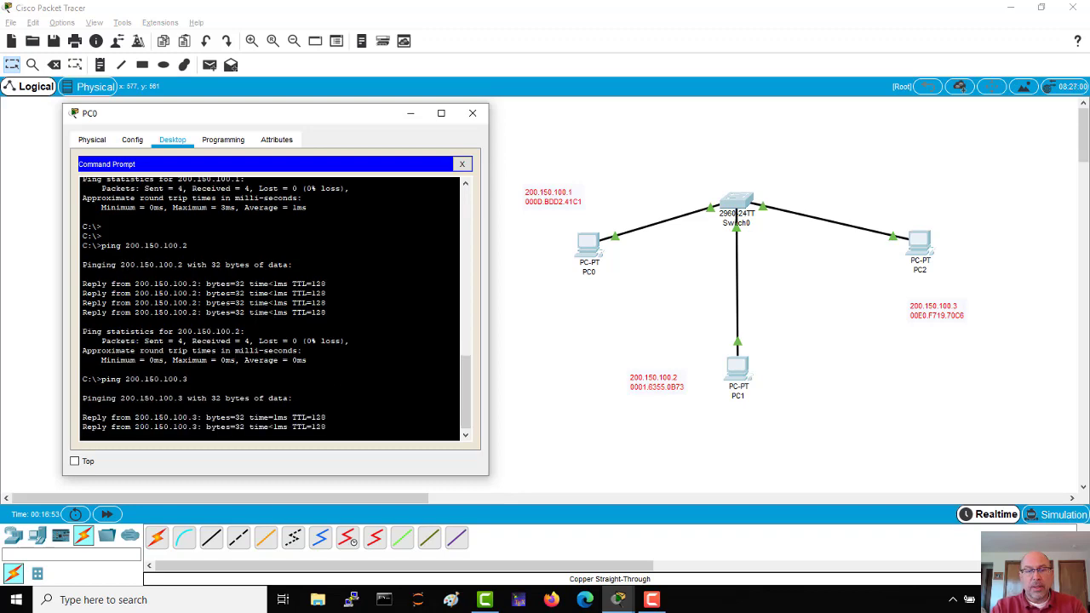
Close PC0's window and open PC2's desktop applications.
left_click(472, 114)
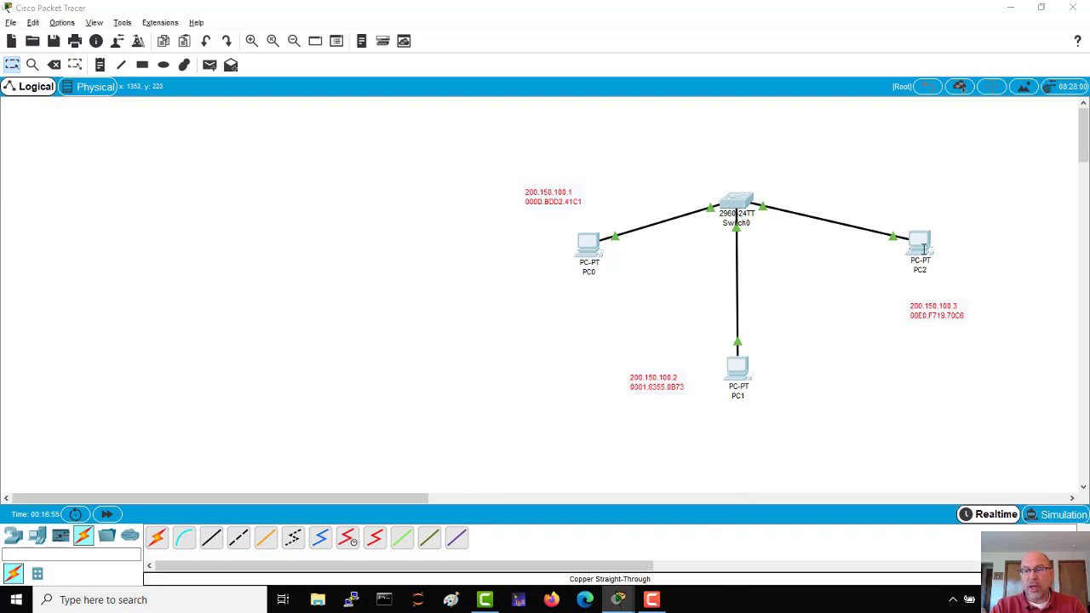
left_click(922, 245)
left_click_drag(532, 97, 229, 112)
left_click(166, 134)
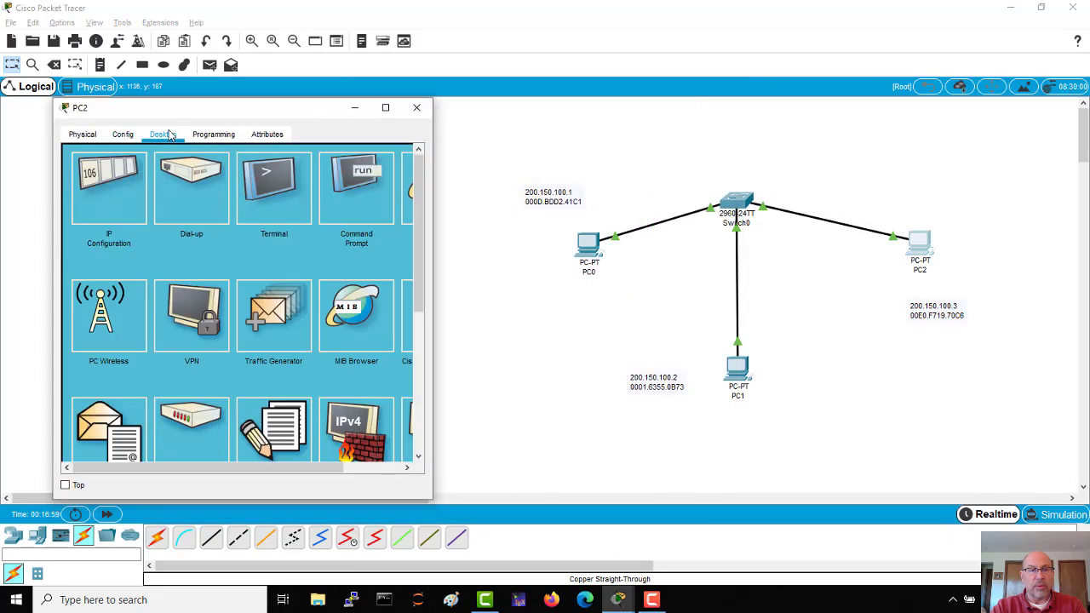
In PC2's Command Prompt, ping 200.150.100.1.
left_click(361, 178)
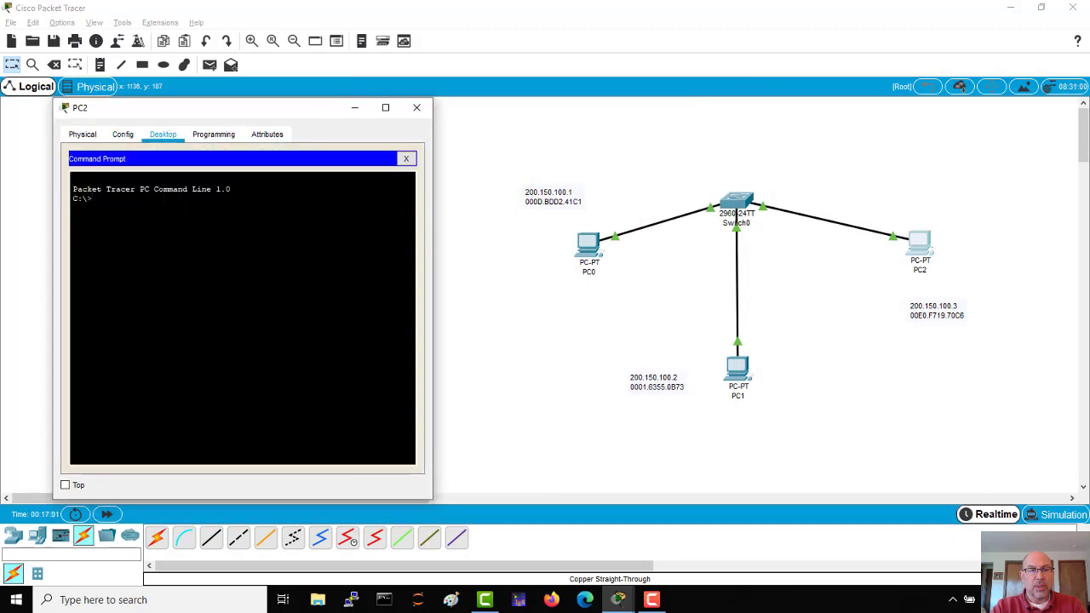
type("ping 2")
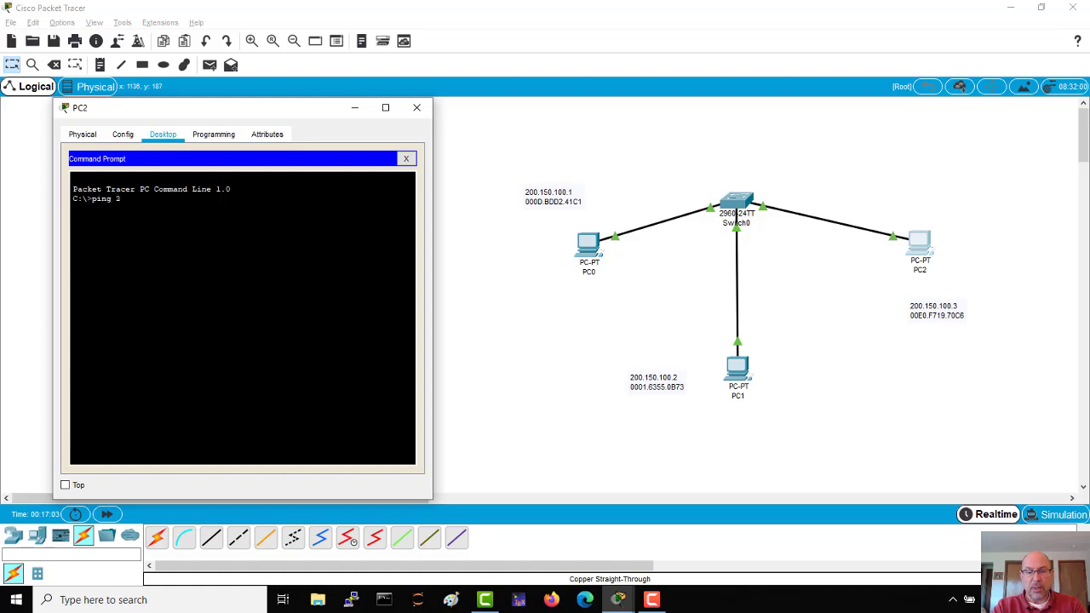
type("00.150.1")
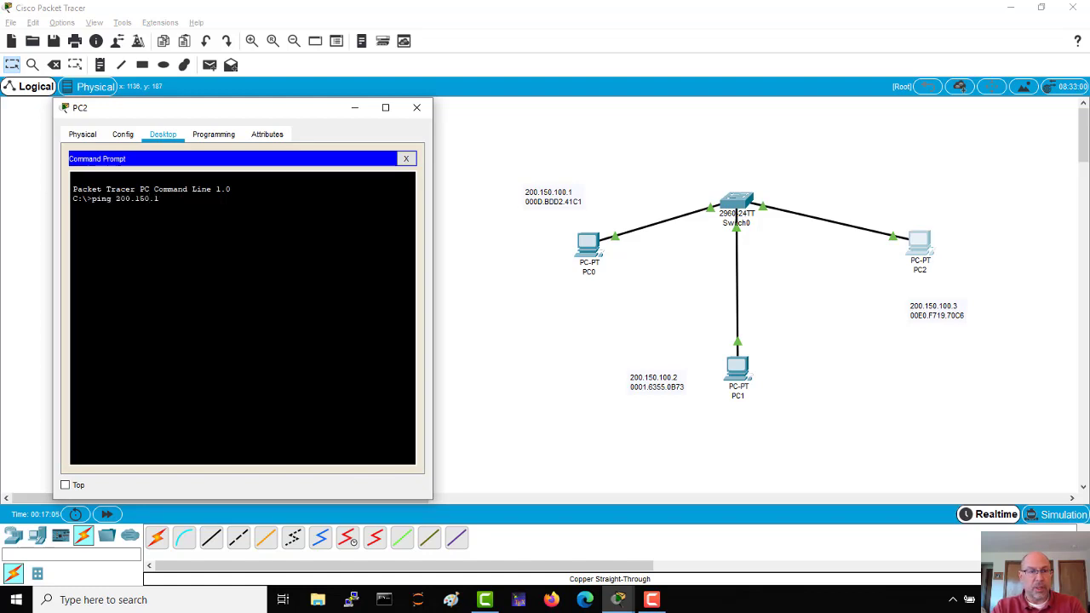
type("00.1")
key("Return")
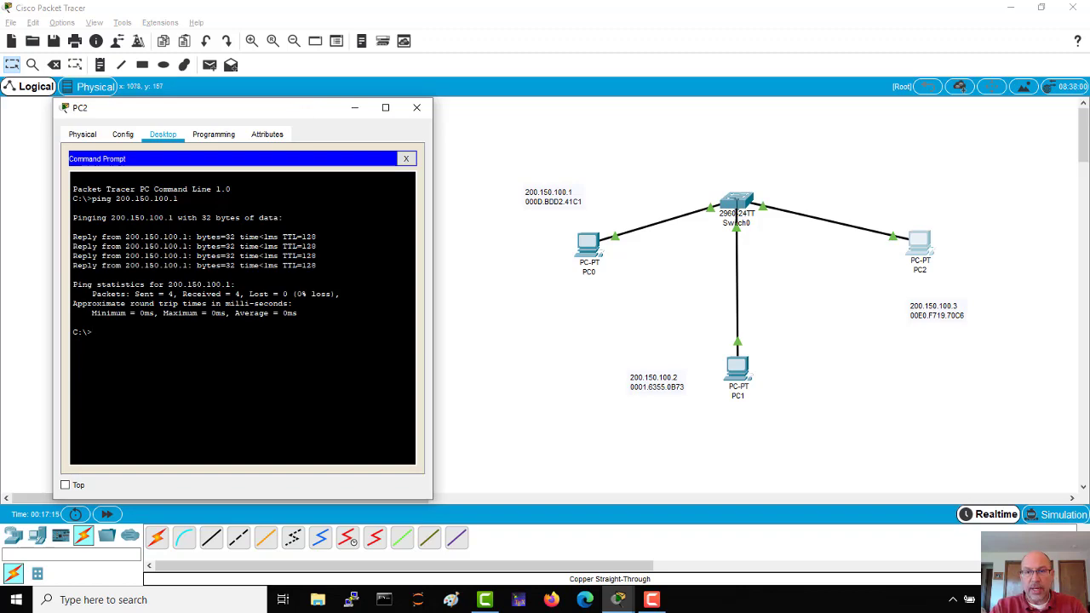
Close PC2, move Switch0's window left, and view its Config settings with the FastEthernet ports.
left_click(737, 207)
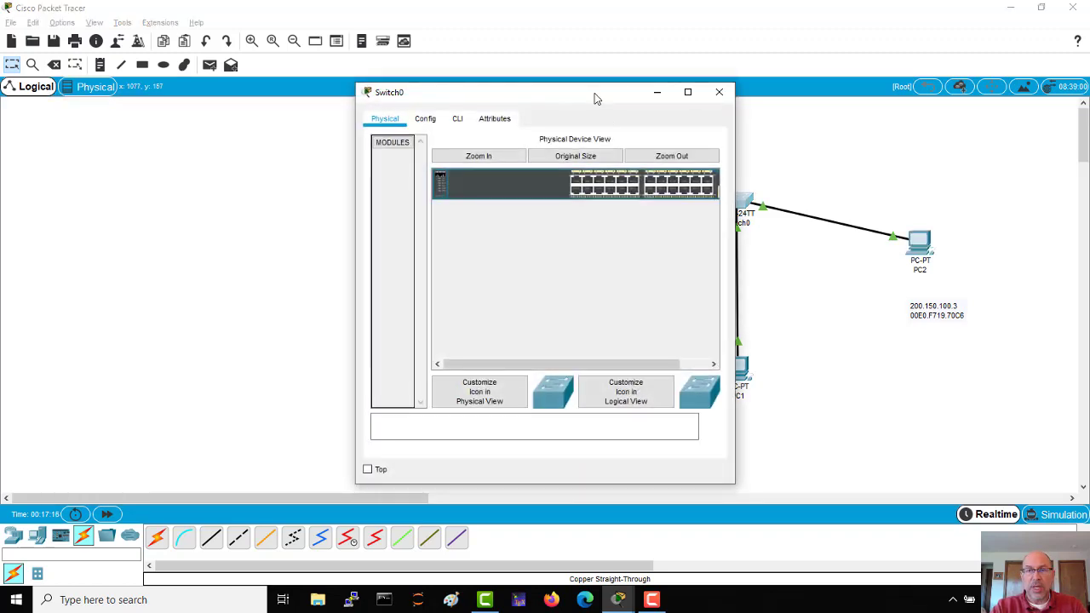
left_click_drag(594, 97, 332, 107)
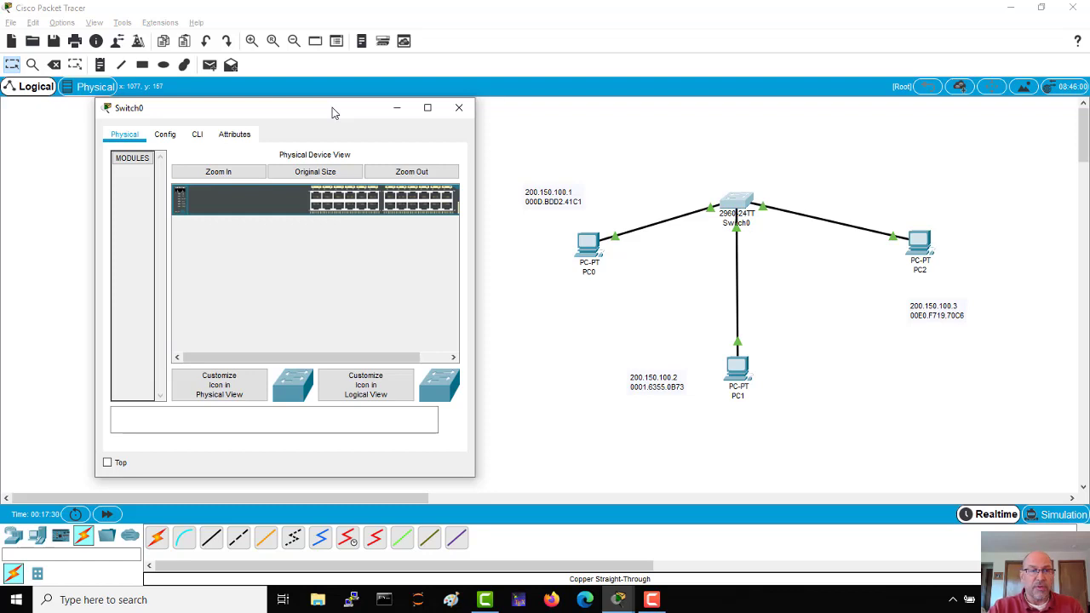
left_click(164, 134)
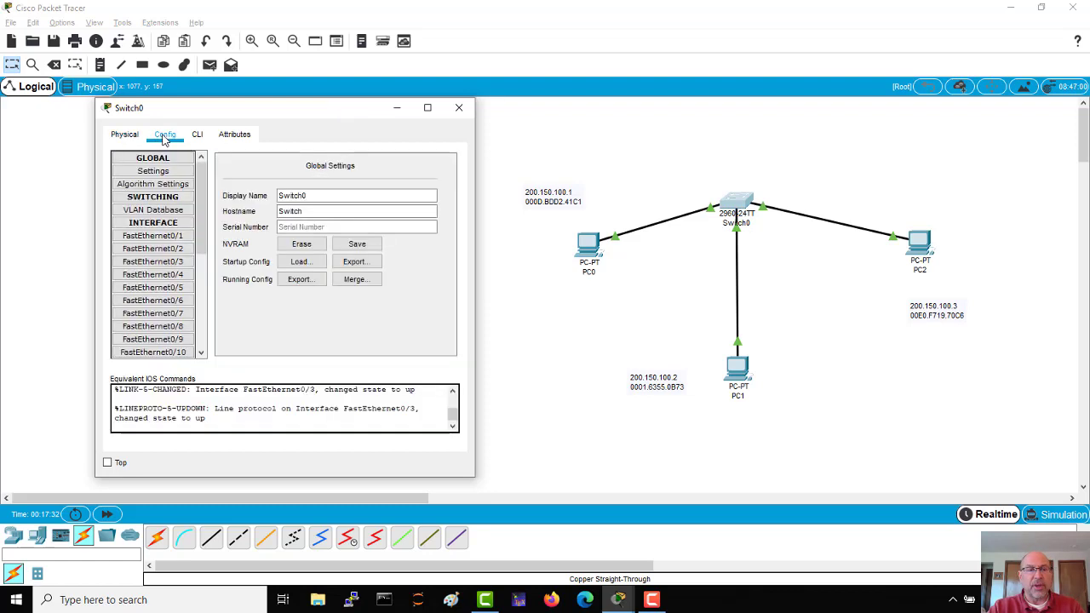
scroll(204, 244, "down", 4)
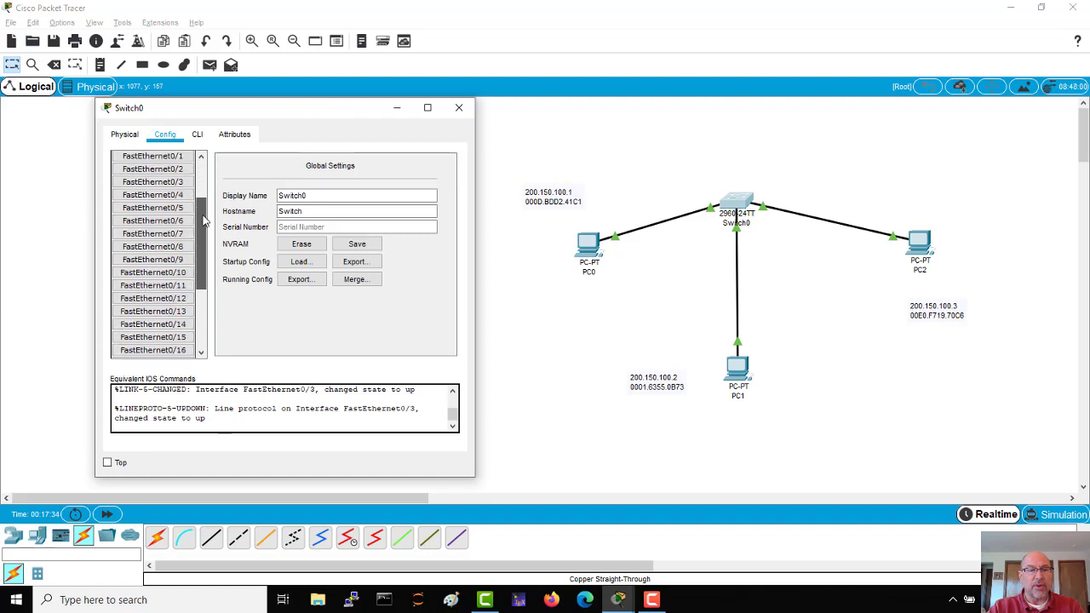
left_click_drag(207, 244, 215, 158)
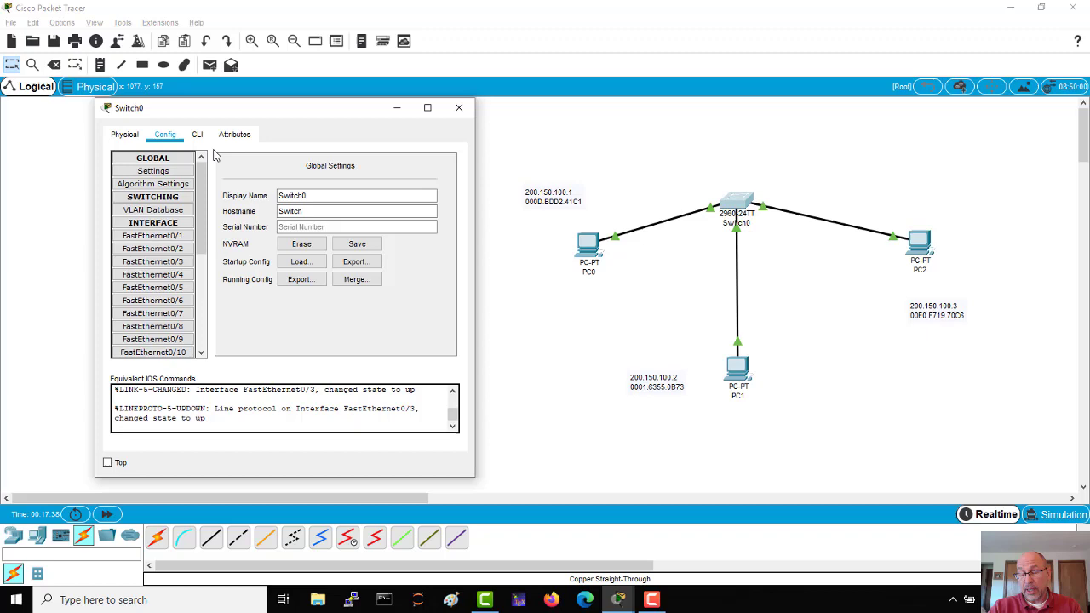
Open Switch0's CLI, widen the window, and enter privileged mode with ena.
left_click(195, 136)
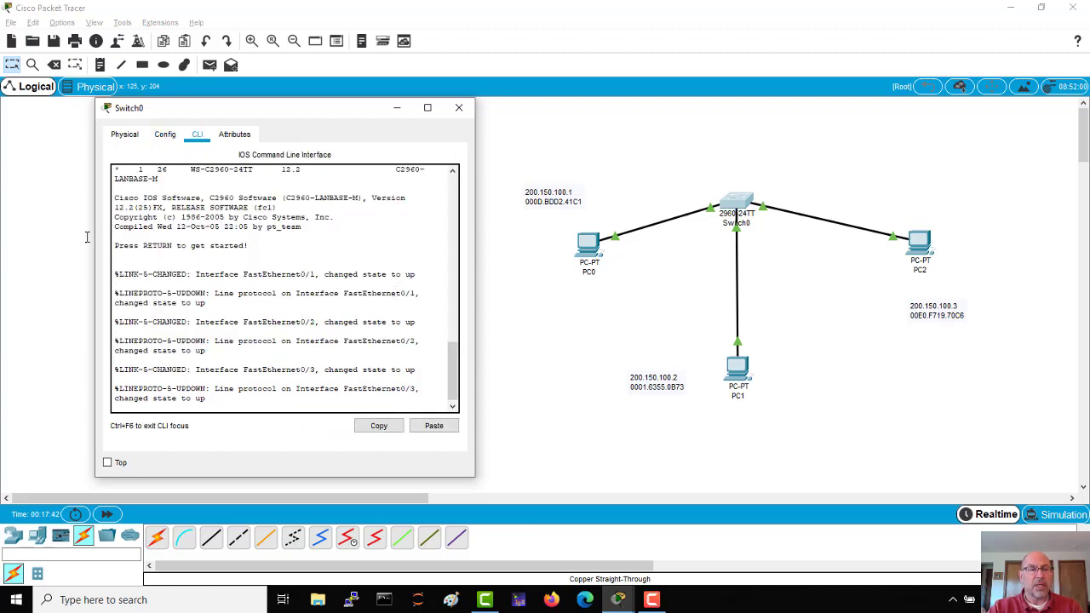
left_click_drag(92, 239, 24, 239)
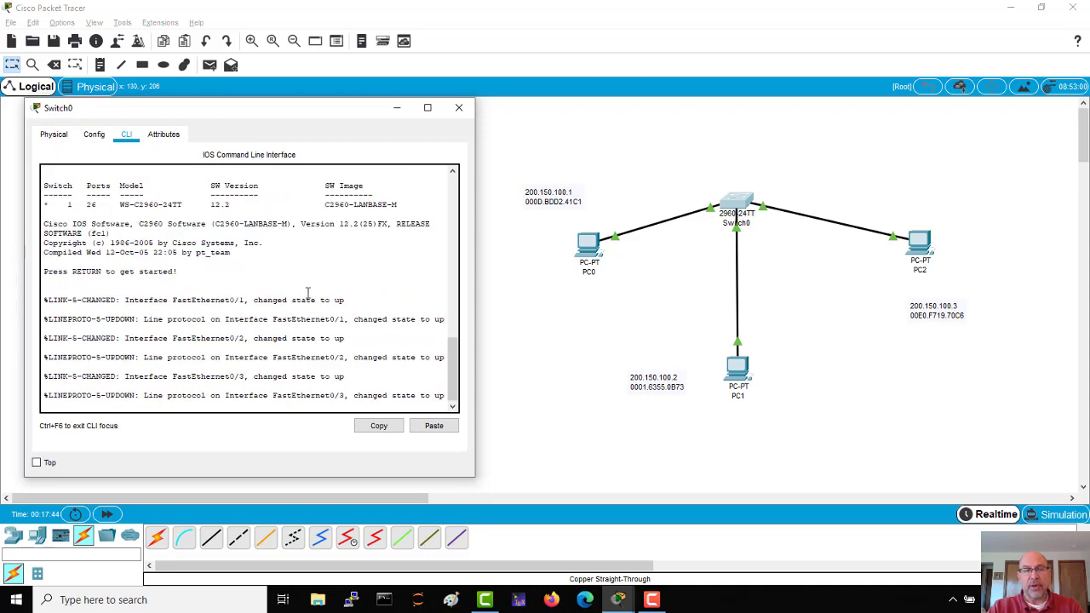
left_click_drag(478, 338, 526, 338)
key("Return")
key("Return")
key("Return")
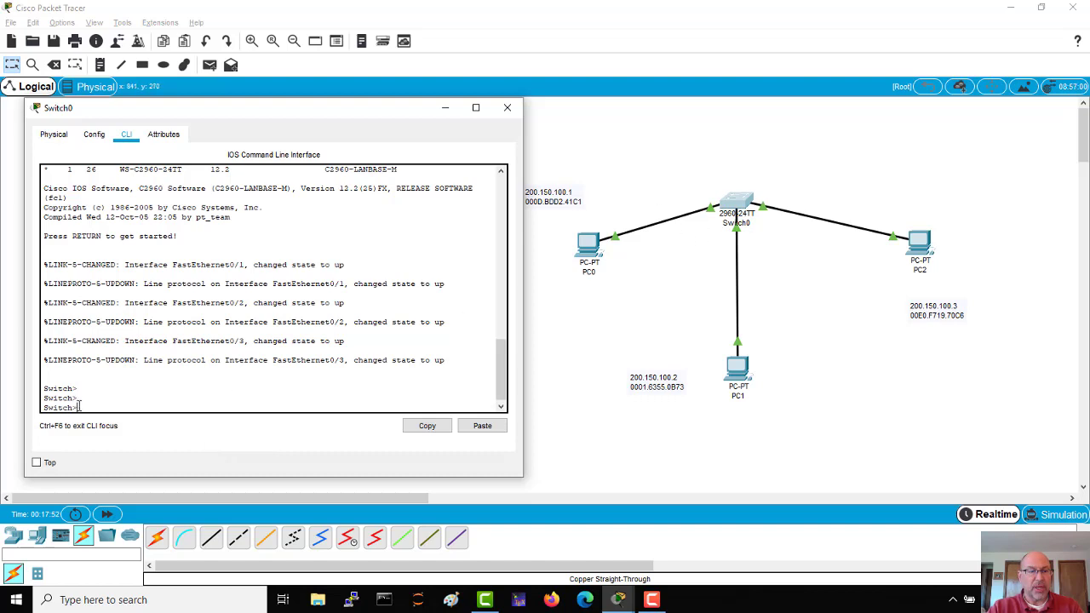
type("ena")
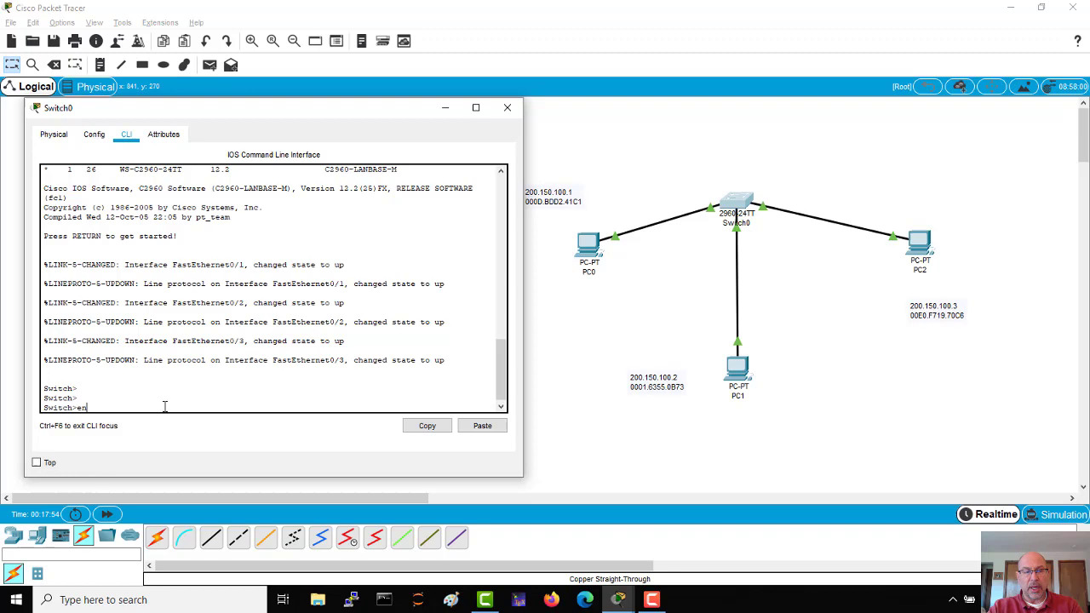
key("Return")
key("Return")
key("Return")
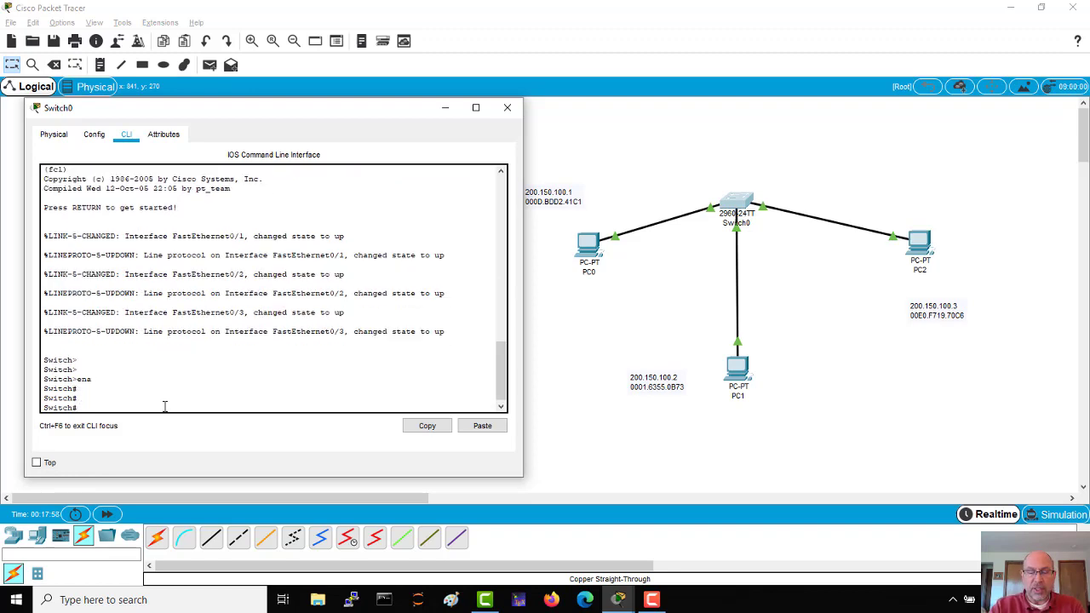
List the available switch commands with ? and run enable again.
type("?")
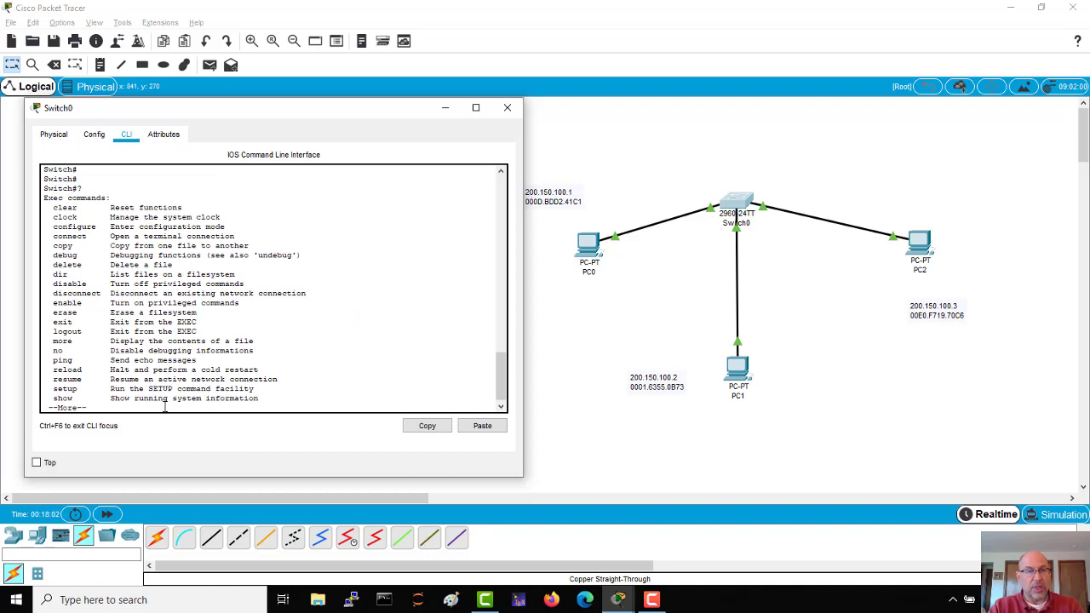
type("q")
key("Return")
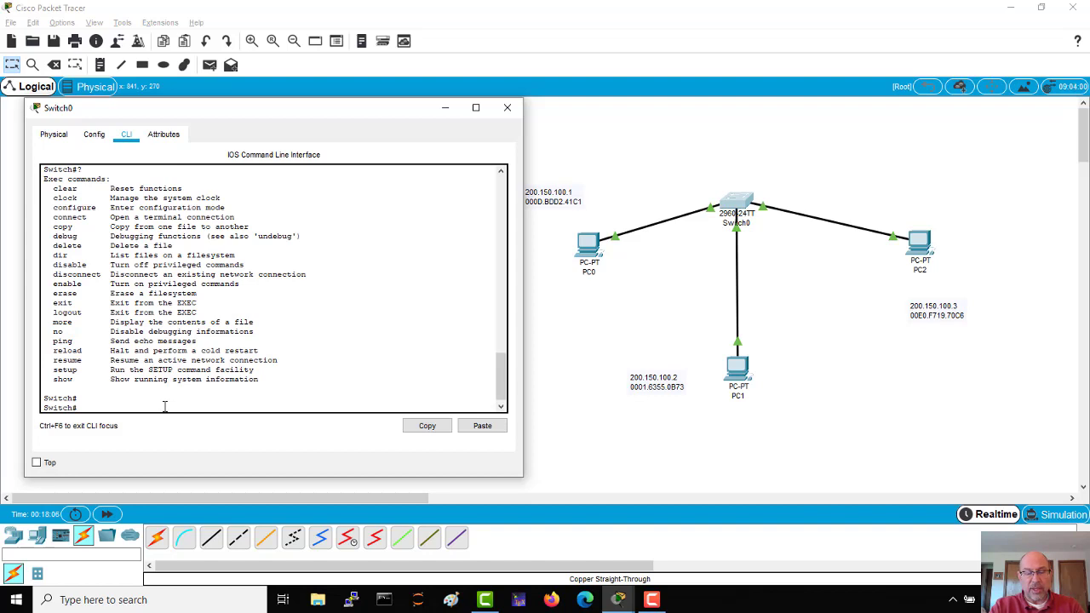
type("enable")
key("Return")
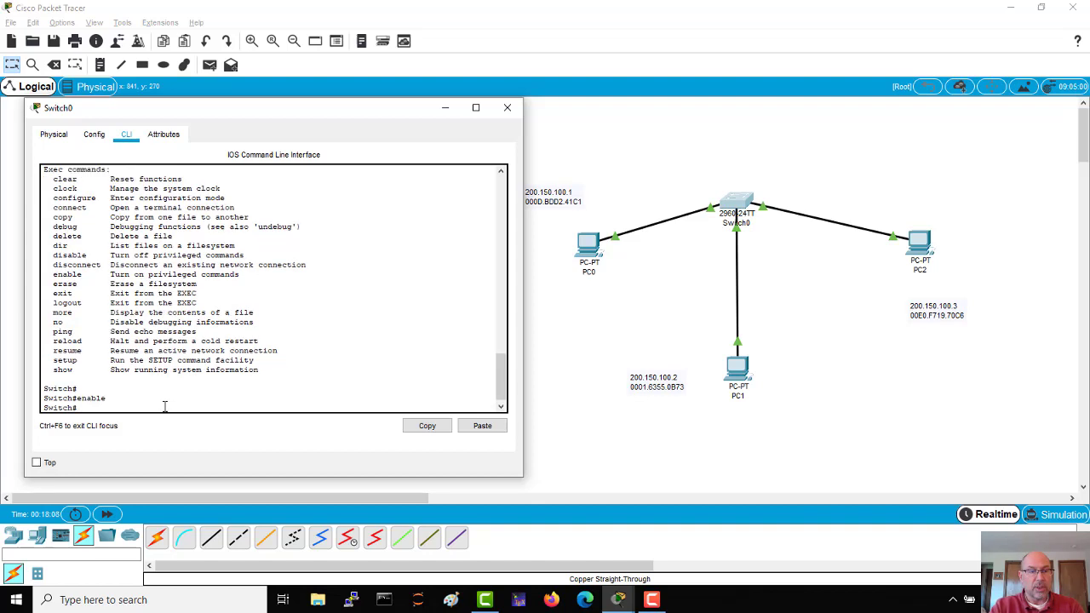
Enter global configuration mode with configure terminal and list its commands with ?
type("con")
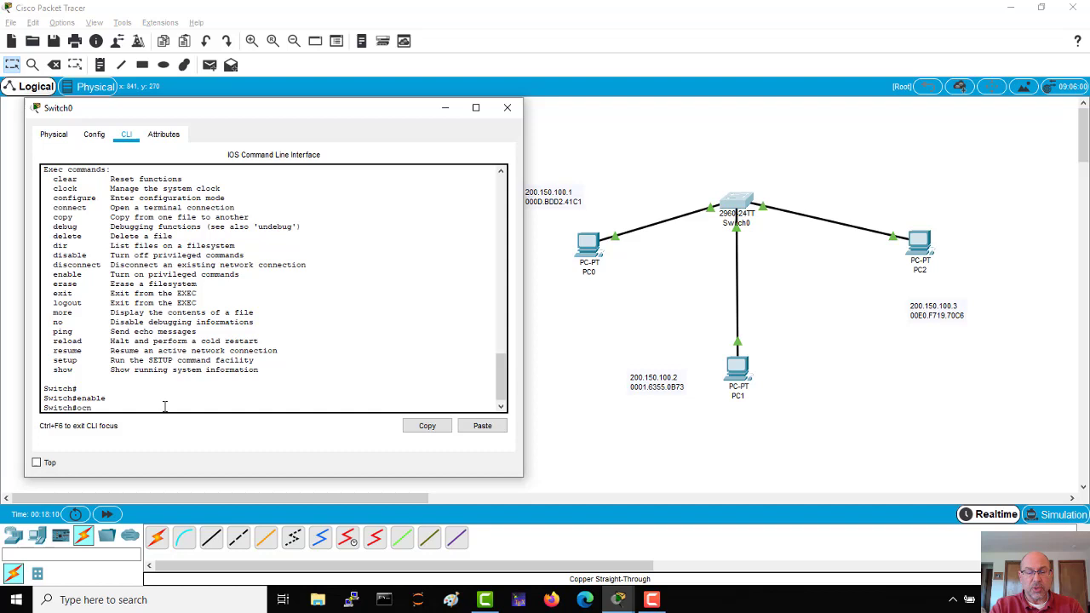
key("BackSpace")
key("BackSpace")
key("BackSpace")
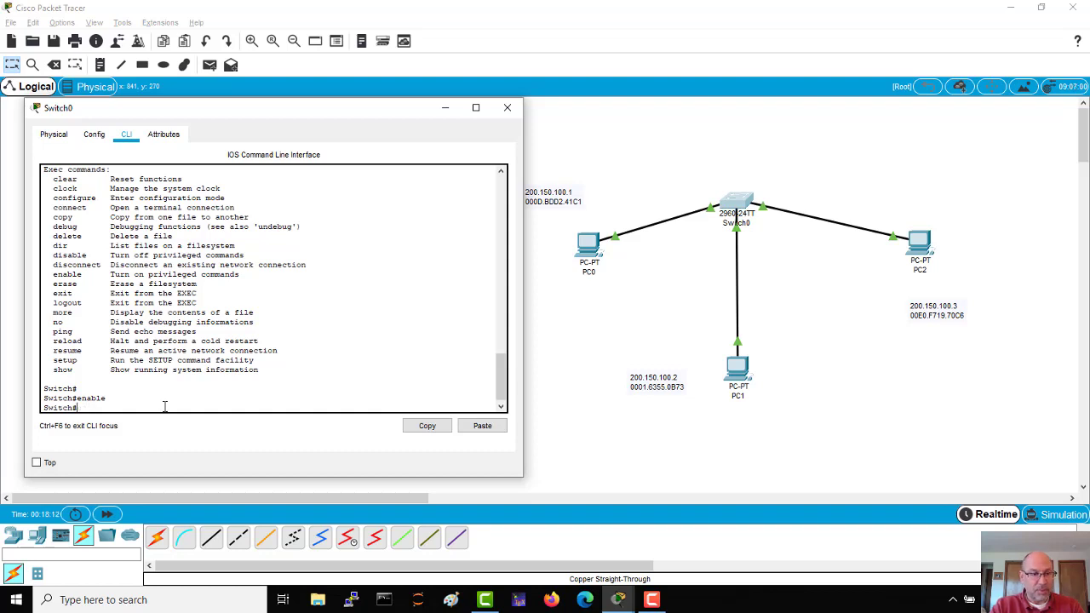
type("config terminal")
key("Tab")
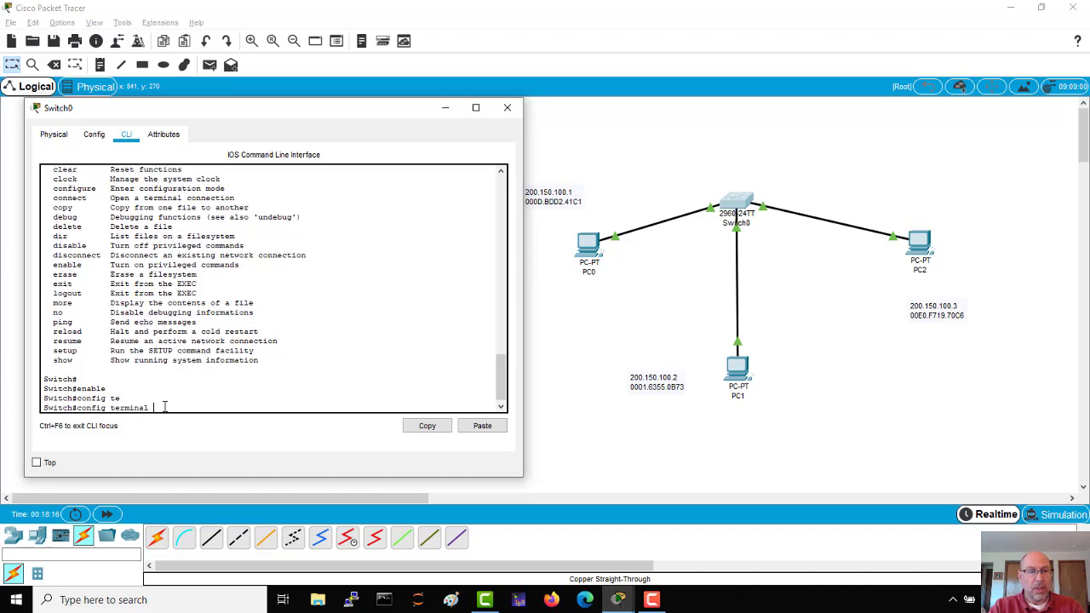
key("Return")
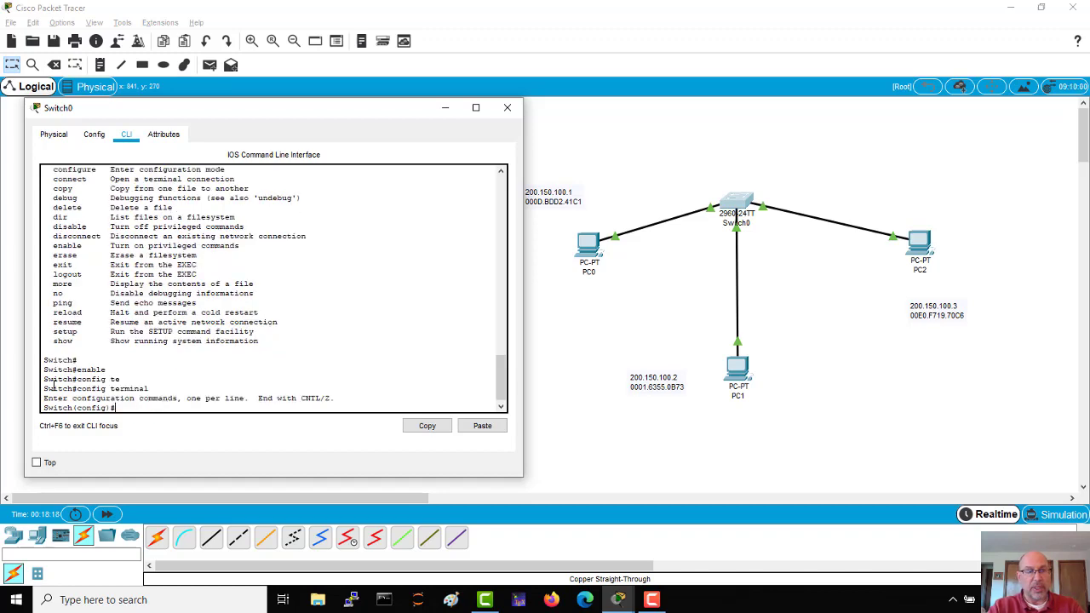
type("?")
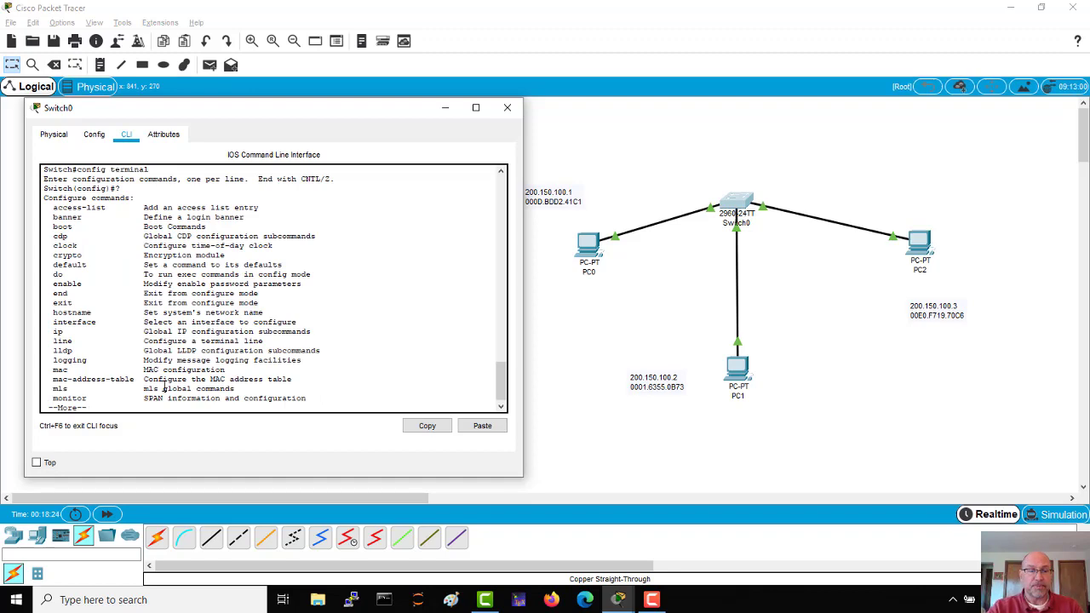
type("q")
key("Return")
key("Return")
key("Return")
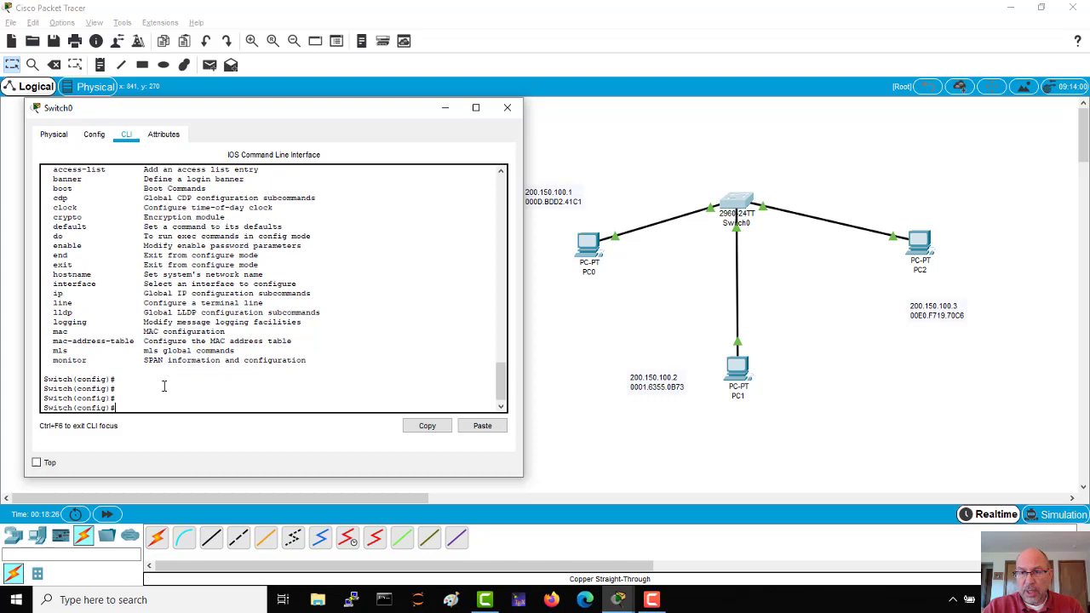